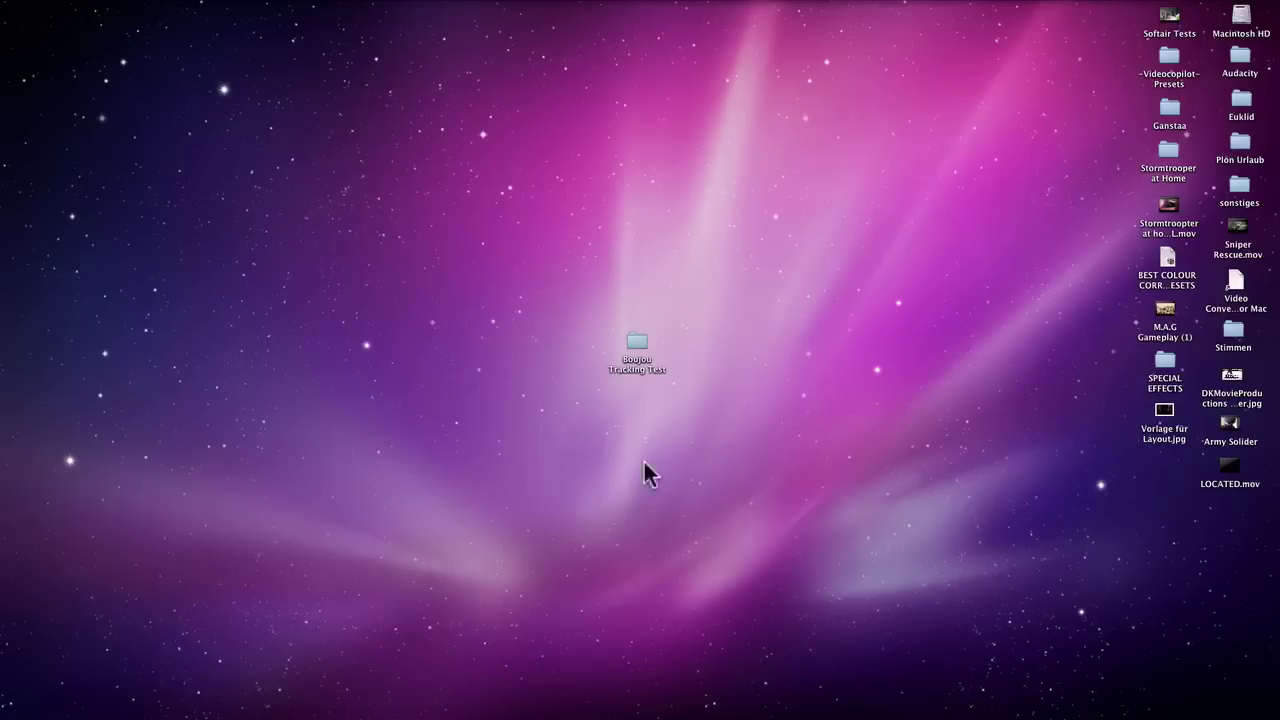
Look through the Vicon folder in Applications to locate the boujou program in the boujou5.0 folder
drag(903, 222, 586, 426)
click(954, 707)
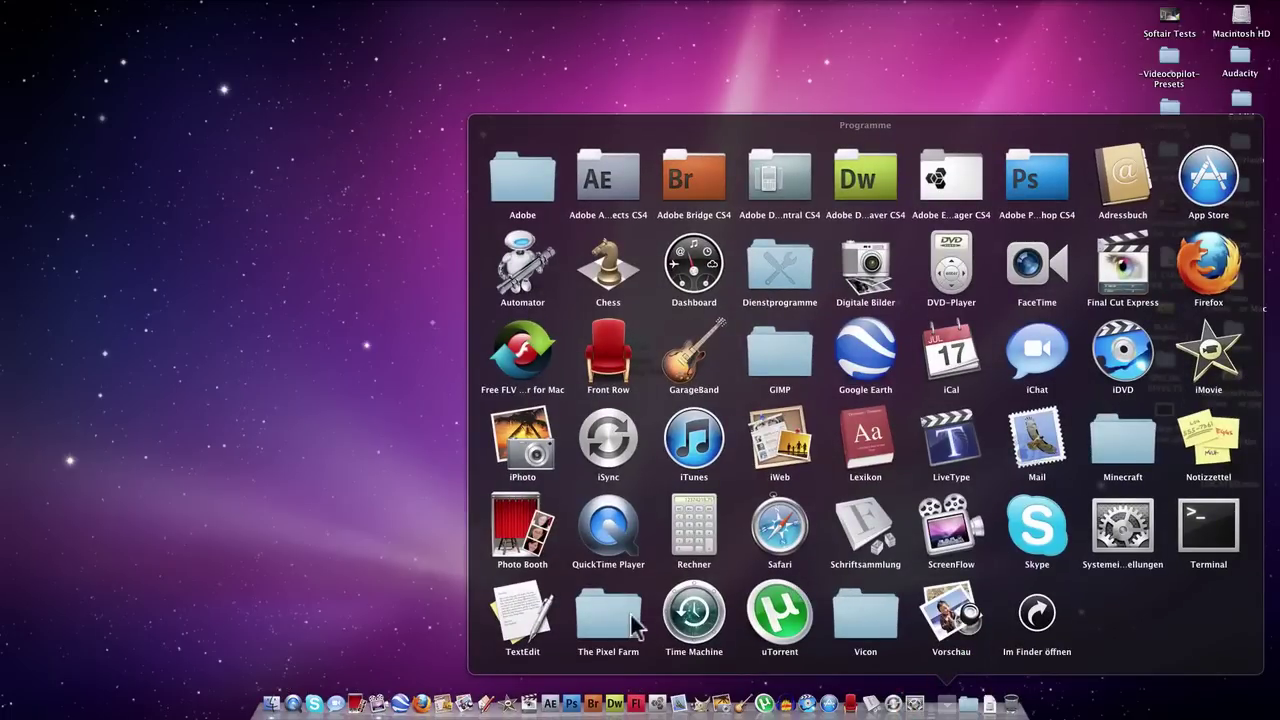
click(880, 625)
click(866, 590)
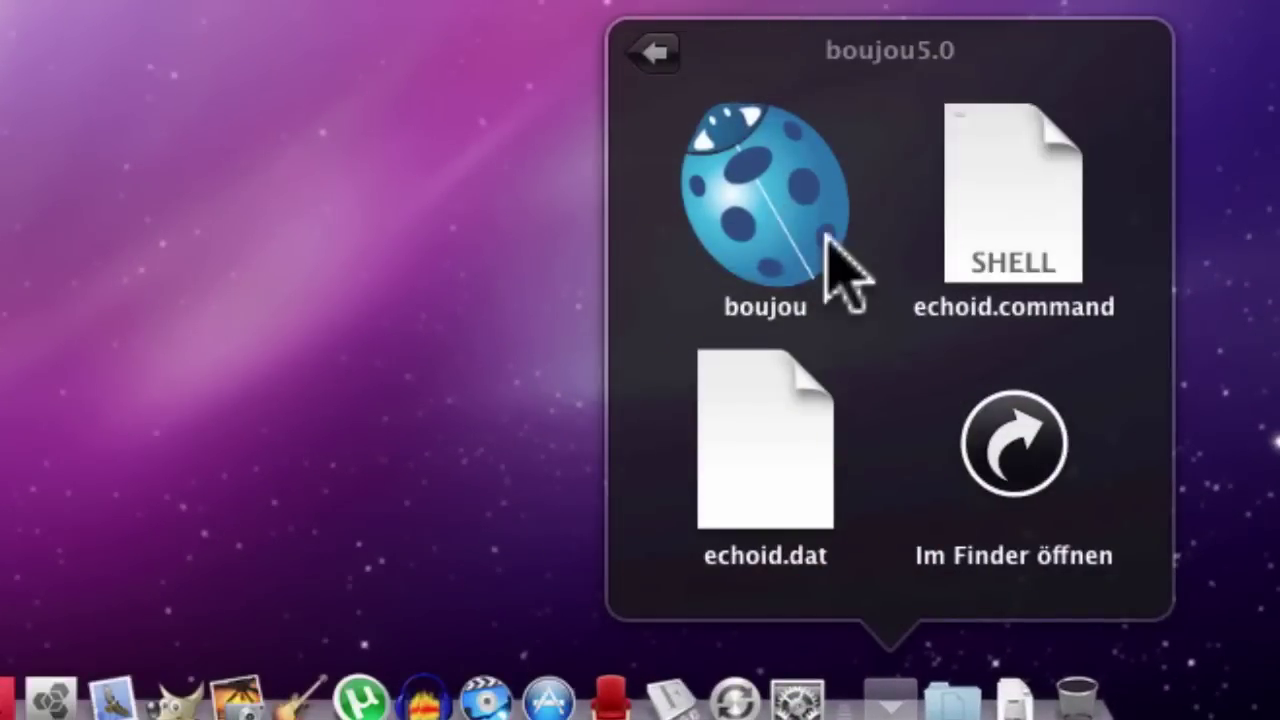
click(820, 352)
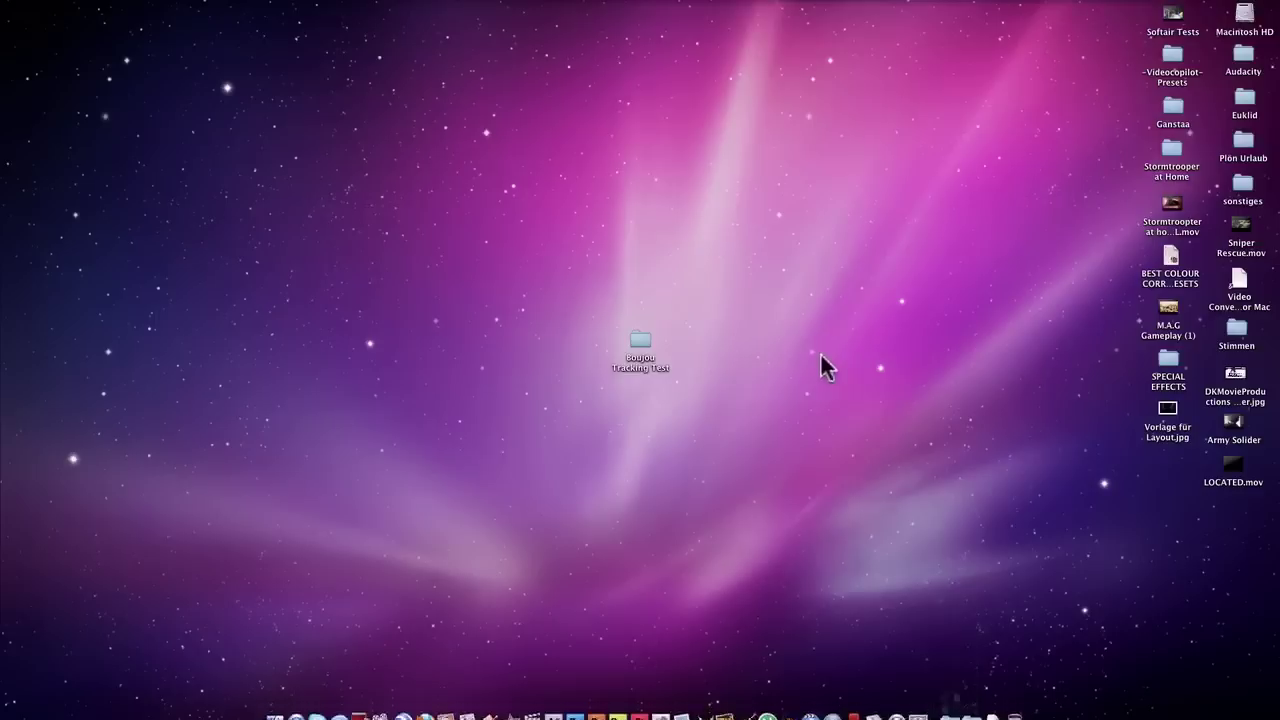
Open the Boujou Tracking Test folder on the desktop and look at the clip inside it
double_click(640, 342)
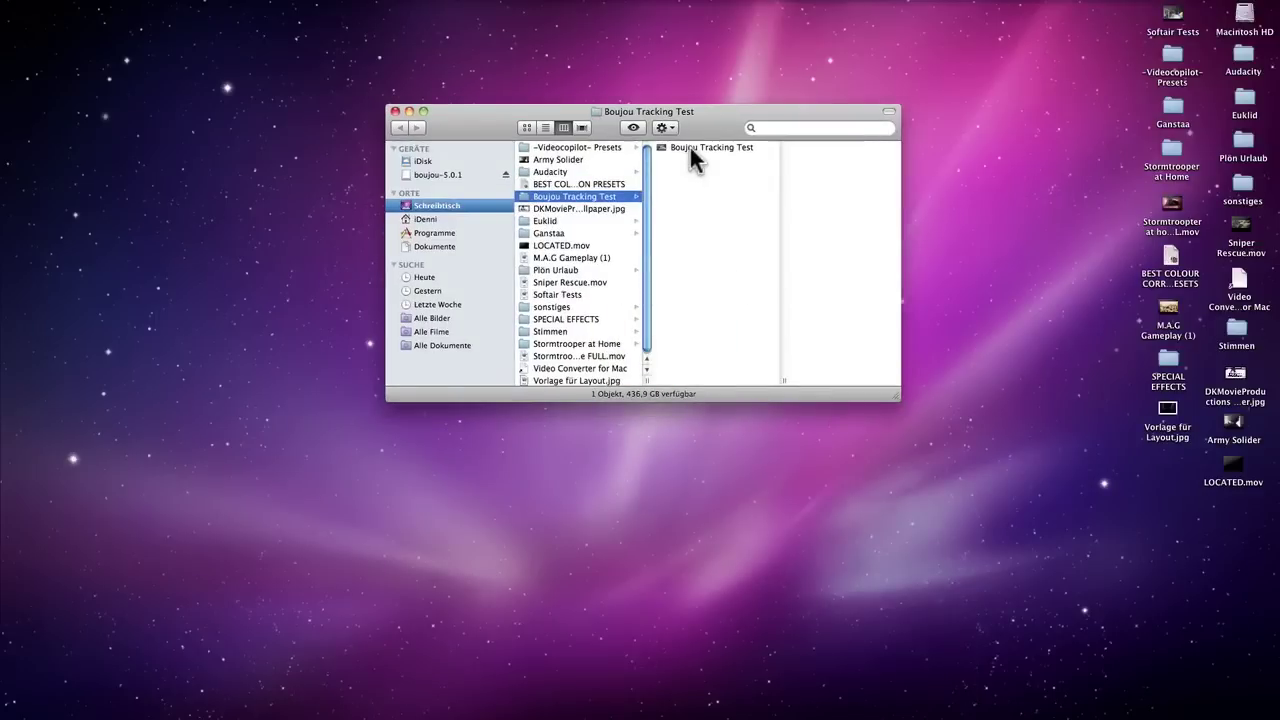
click(693, 150)
click(674, 148)
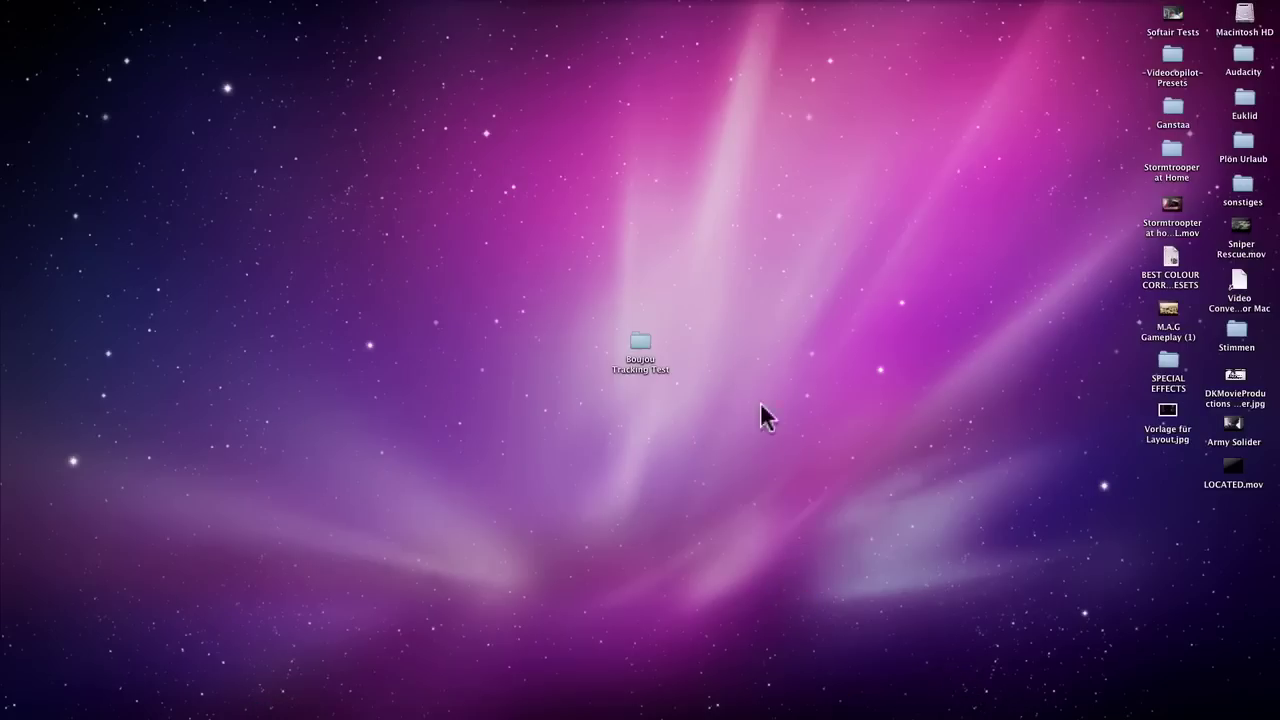
drag(875, 456, 598, 289)
mouse_move(784, 466)
mouse_down()
mouse_move(657, 334)
mouse_move(784, 466)
mouse_up()
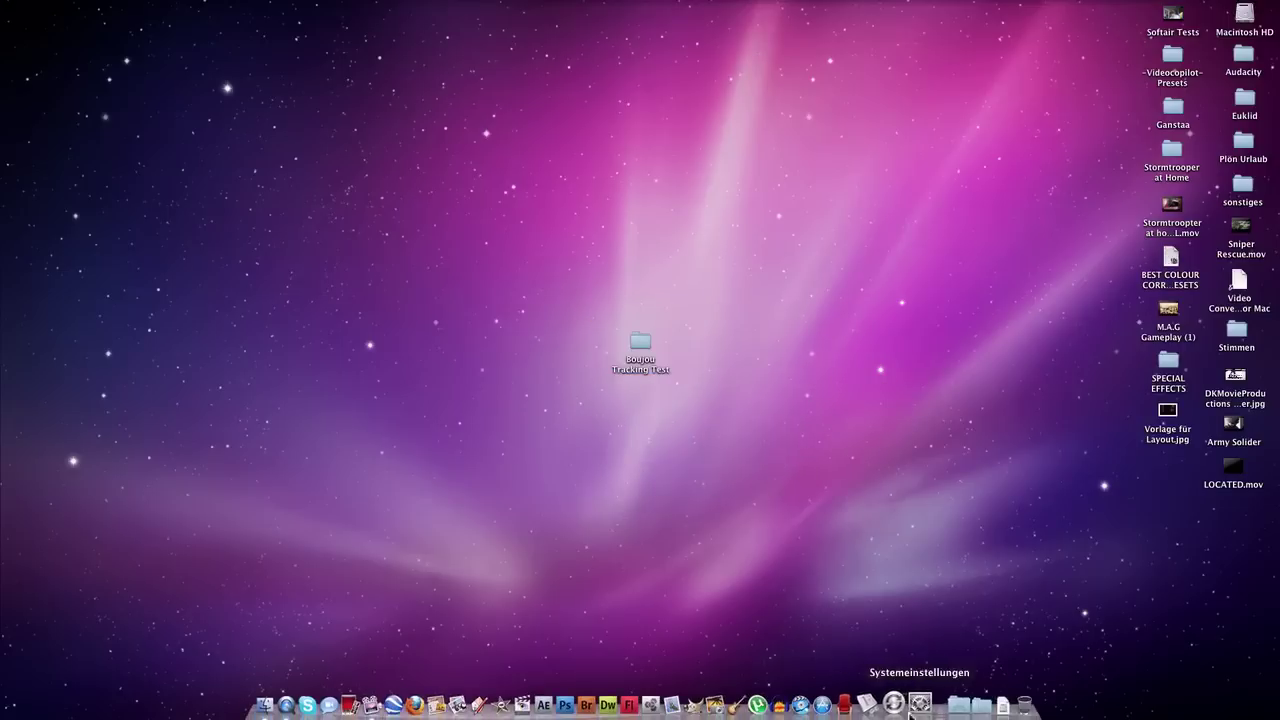
Launch boujou from the Vicon folder in Applications and start a new project
click(950, 705)
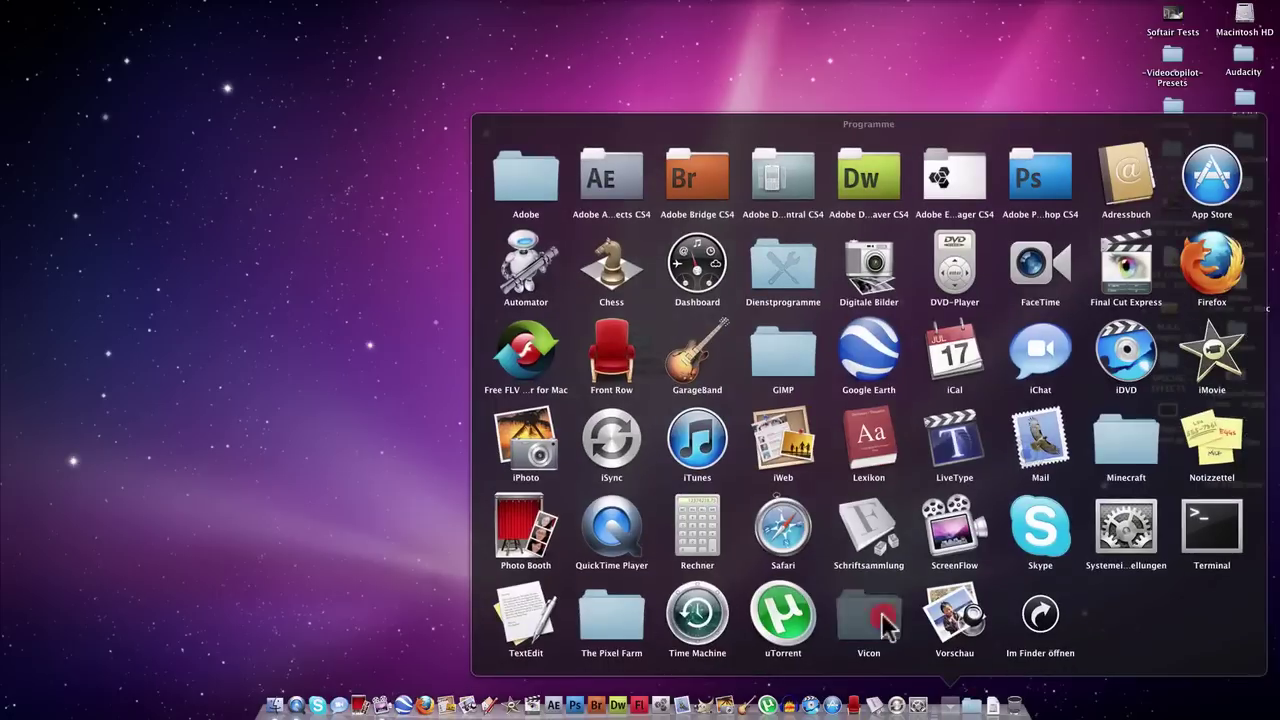
click(884, 622)
click(896, 532)
click(908, 530)
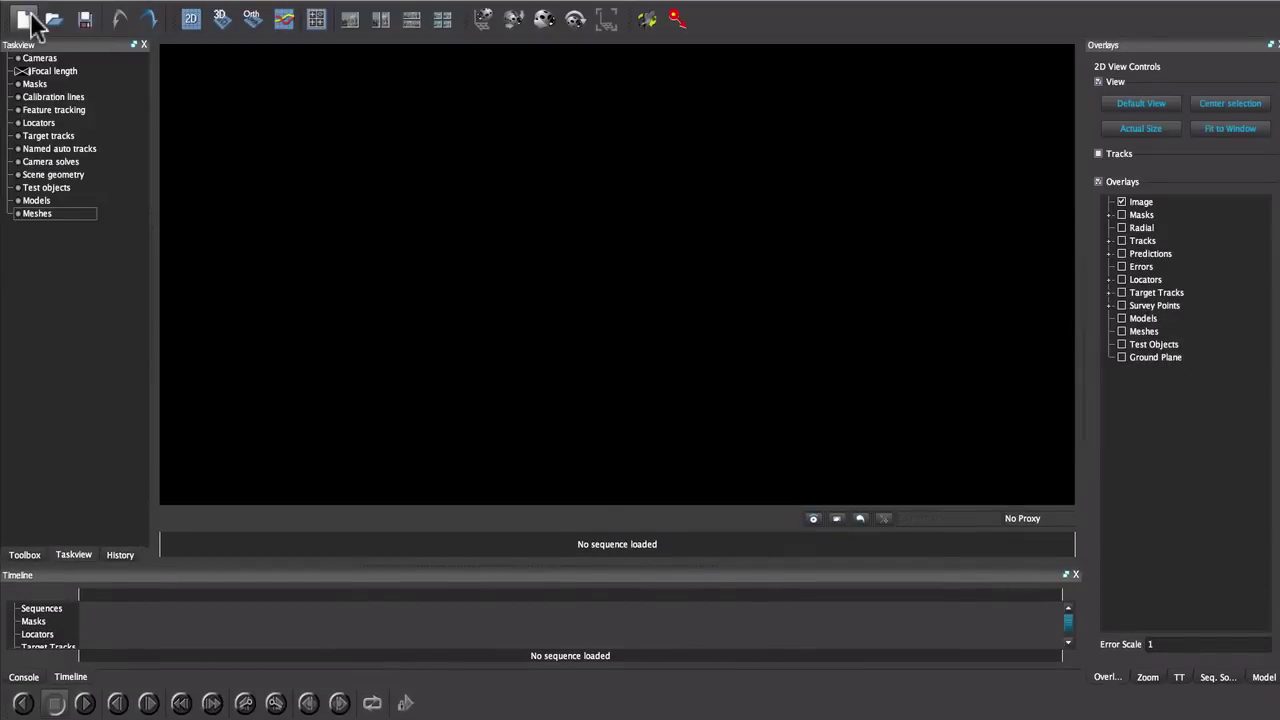
click(30, 16)
click(746, 386)
Load Boujou Tracking Test.mov from the Desktop's Boujou Tracking Test folder as the source file of a new camera sequence
click(300, 0)
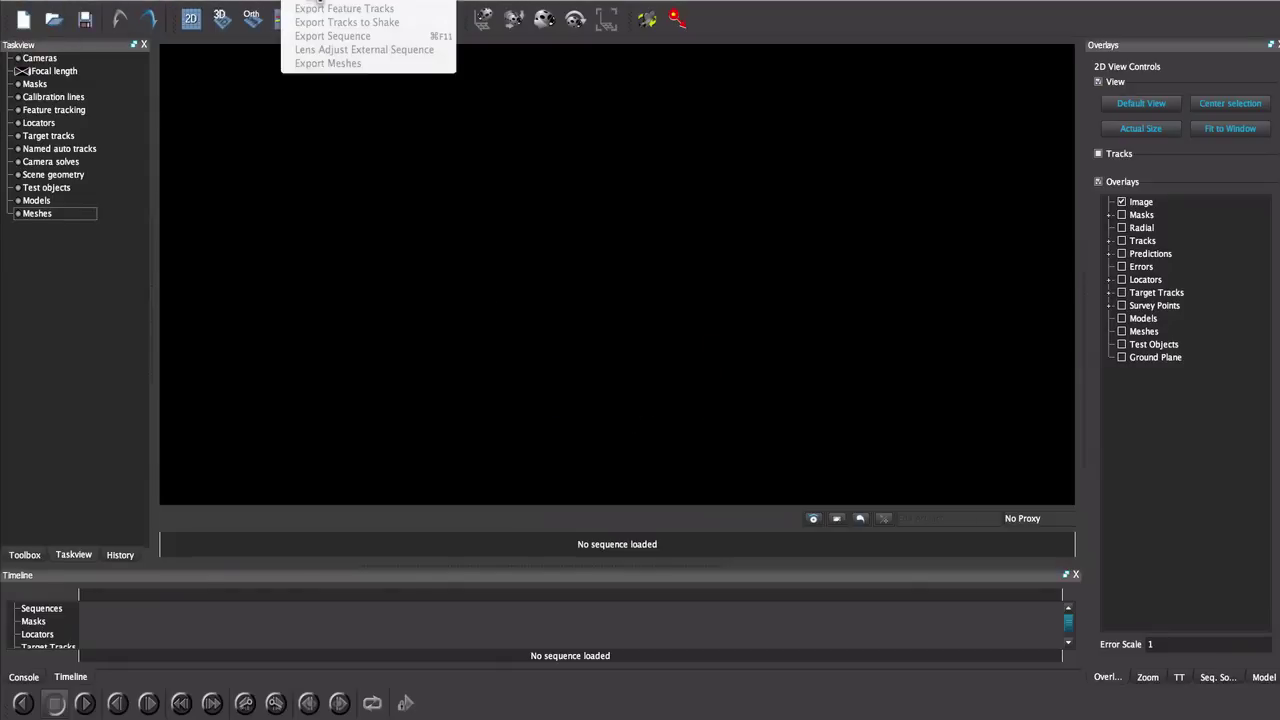
mouse_move(168, 0)
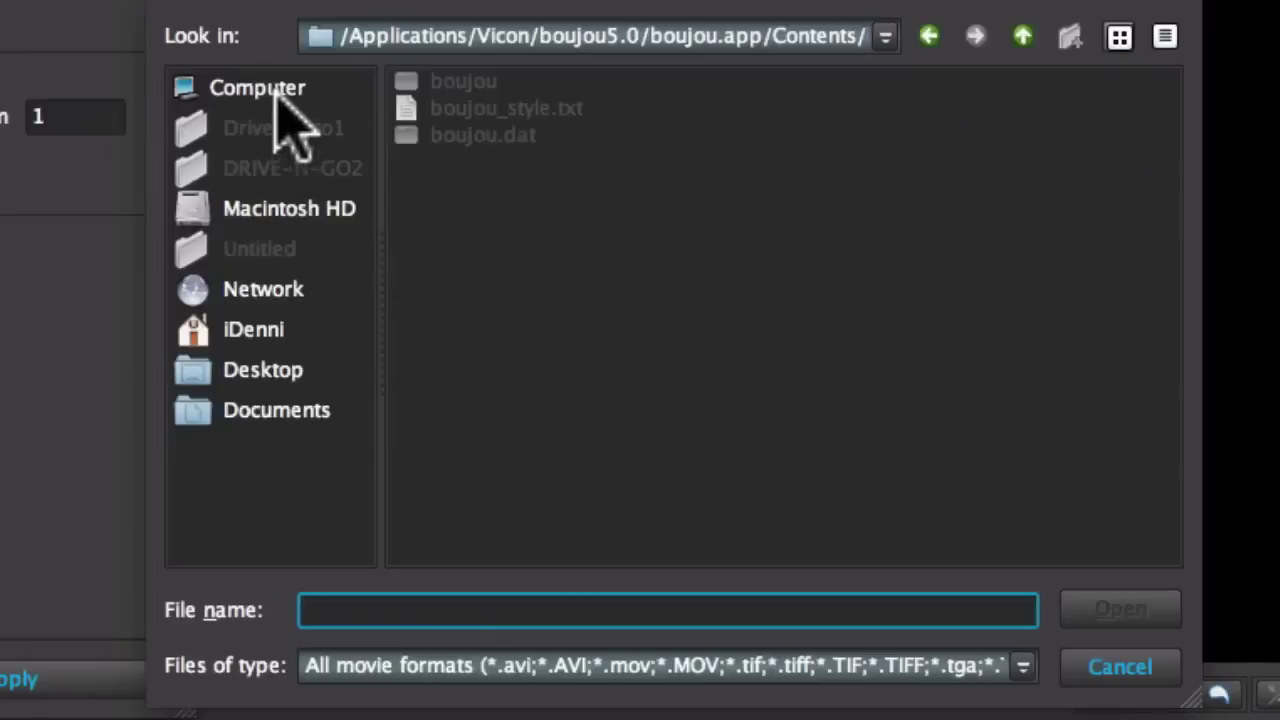
click(263, 370)
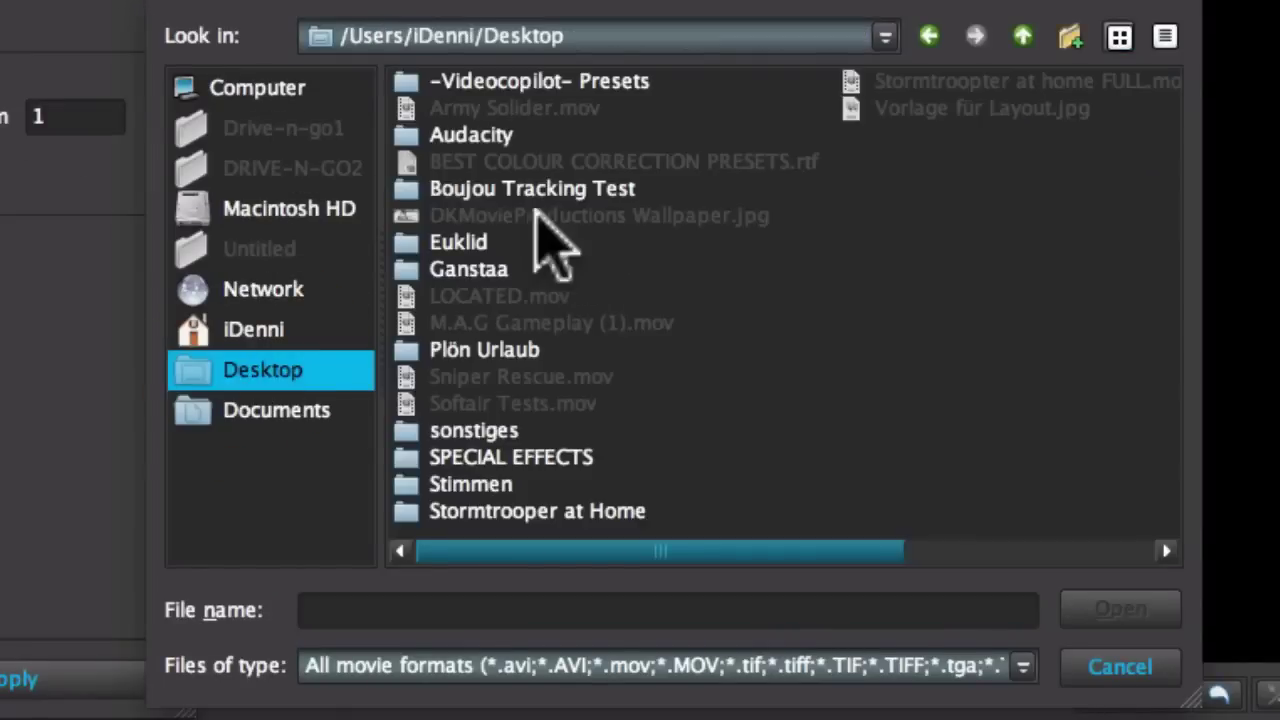
click(527, 168)
double_click(545, 187)
click(545, 85)
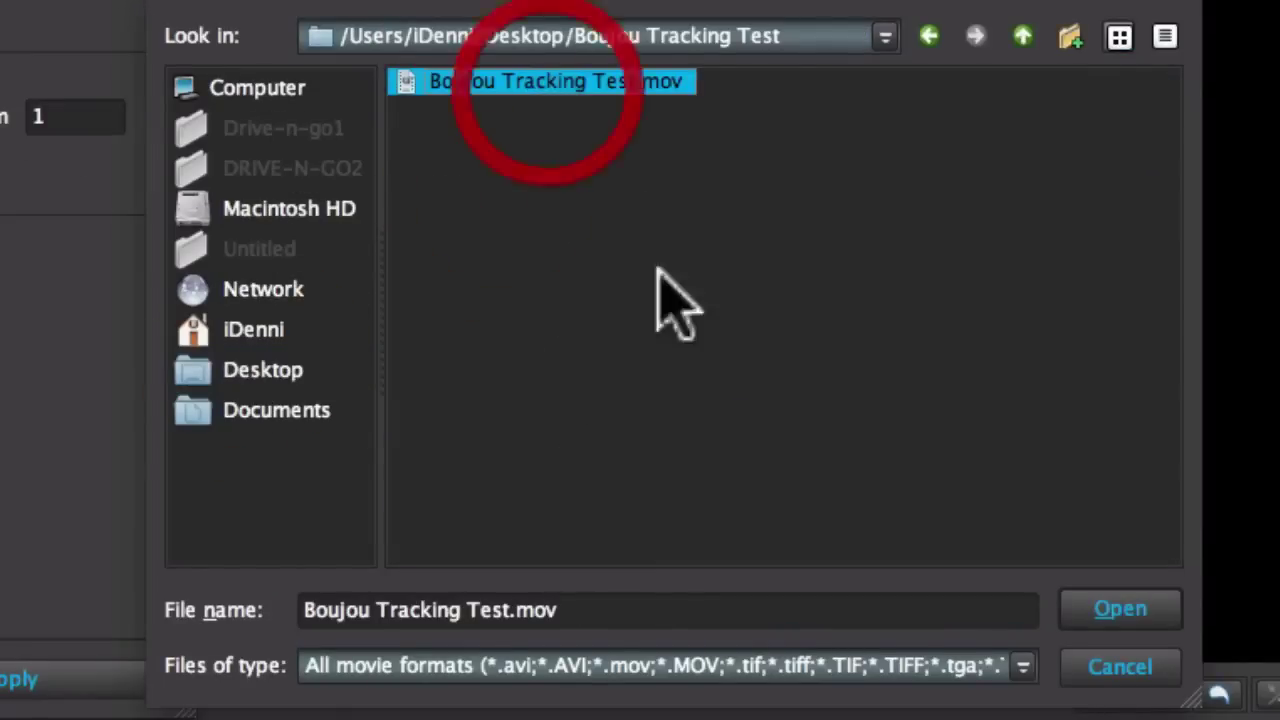
click(1118, 609)
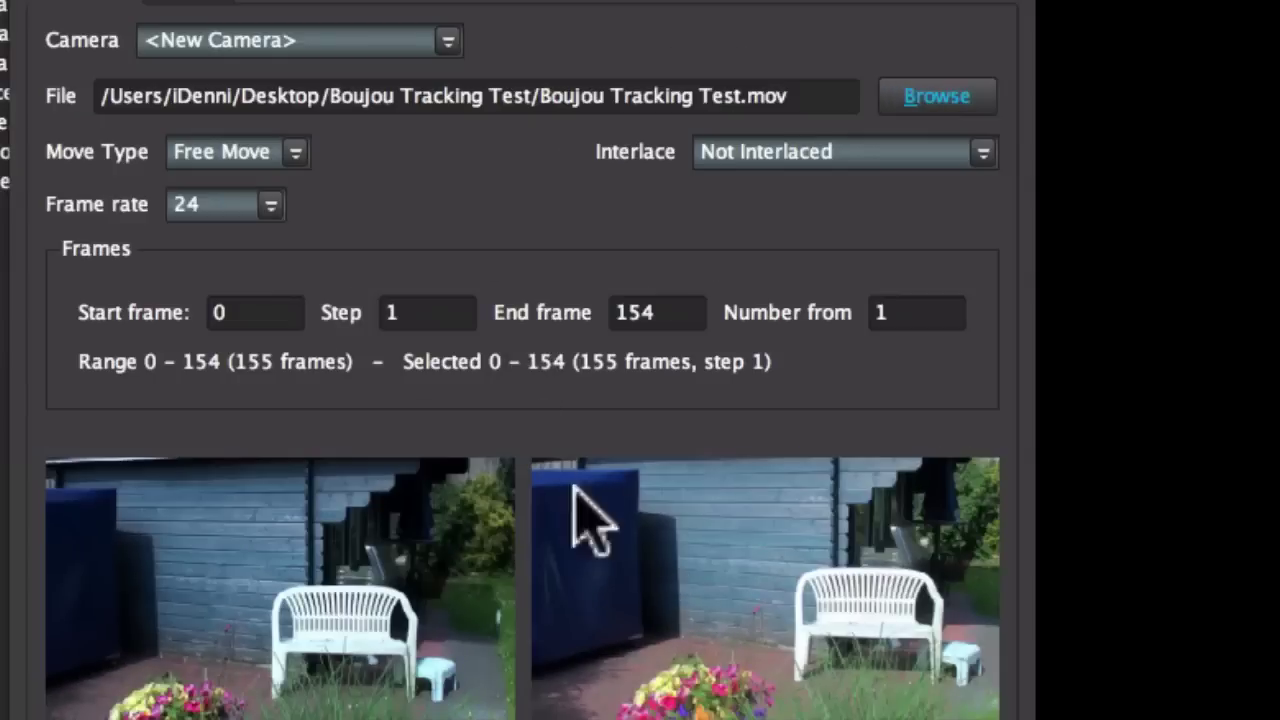
Set the sequence's frame rate to 25, check the move type options and confirm the import
click(258, 206)
click(240, 288)
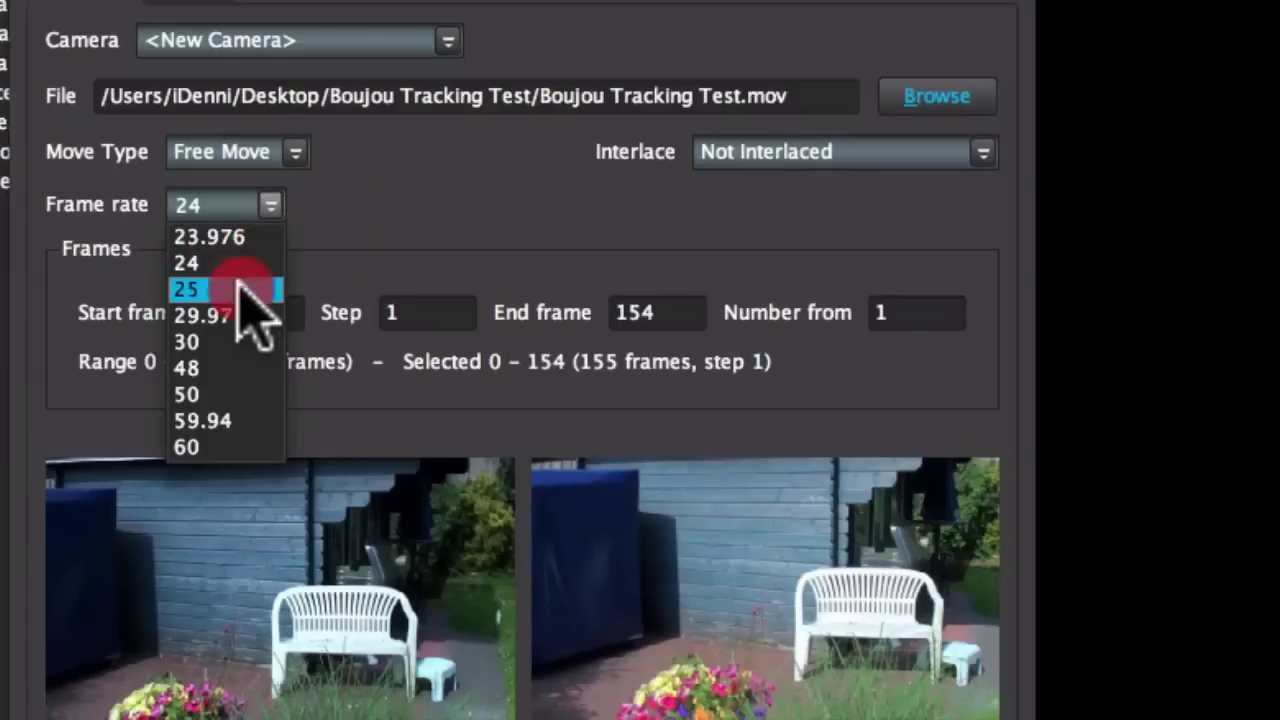
click(292, 153)
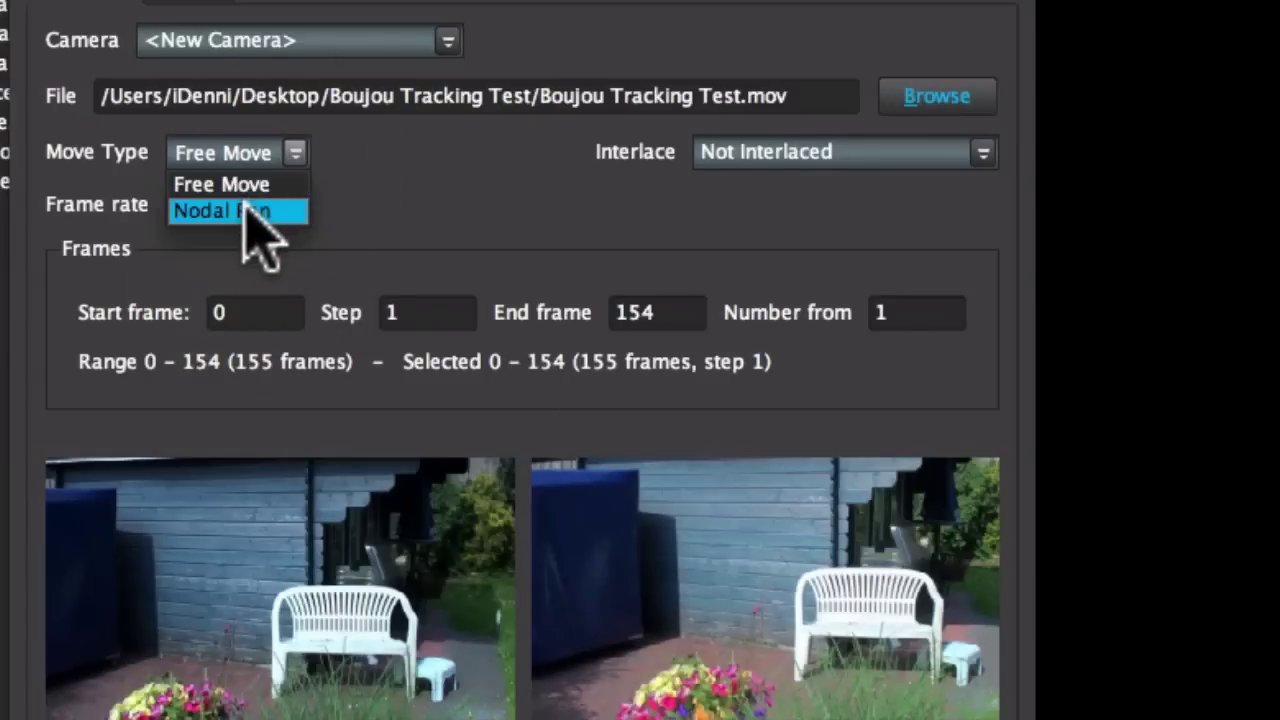
click(255, 235)
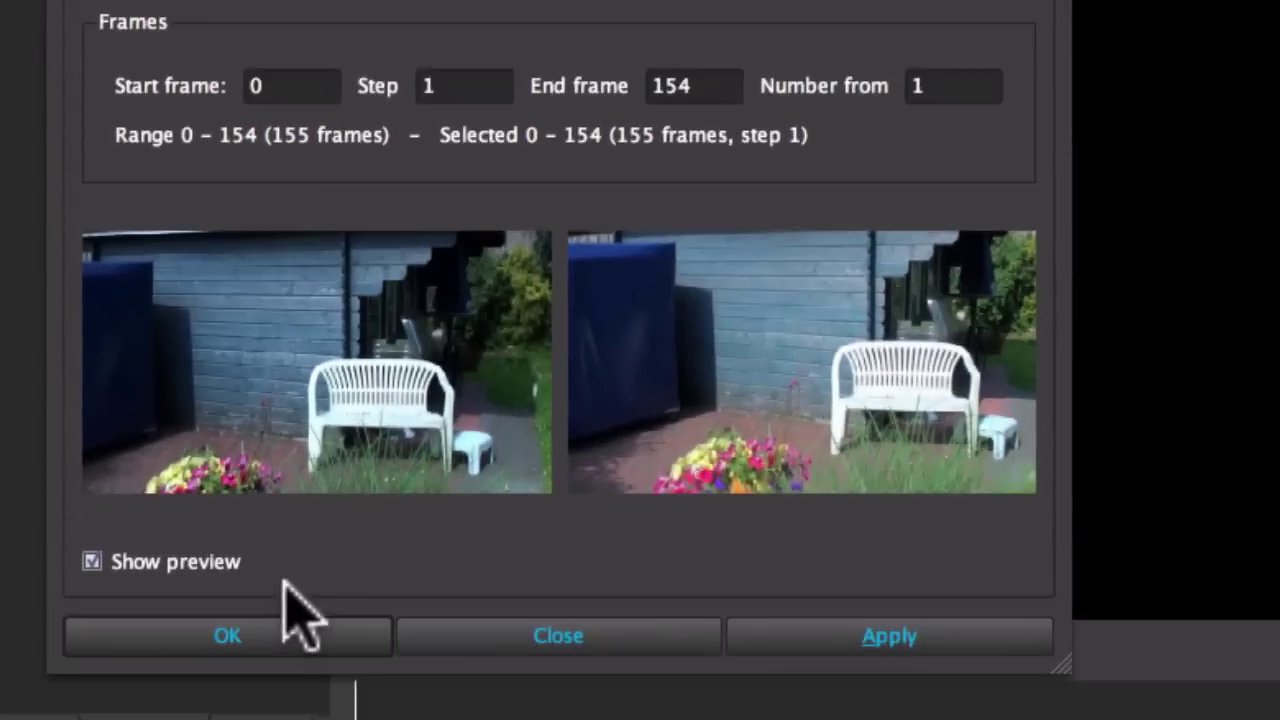
click(233, 719)
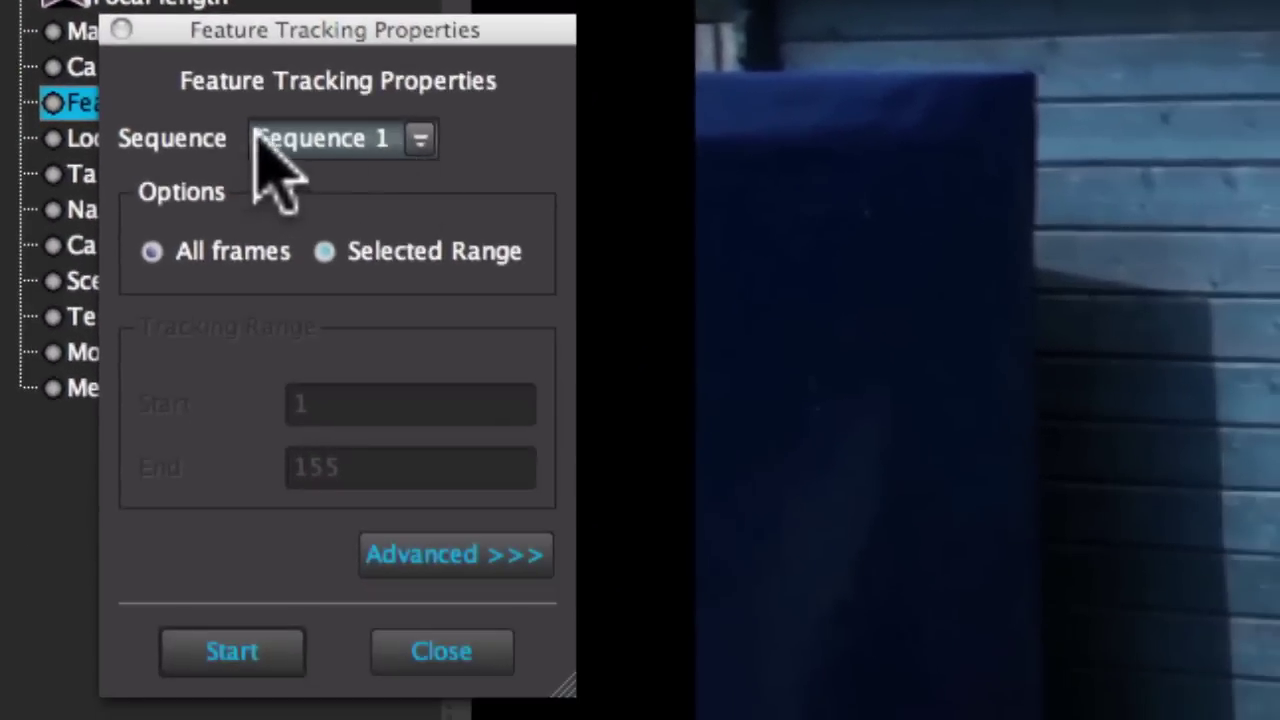
Run feature tracking on all frames of Sequence 1
click(246, 660)
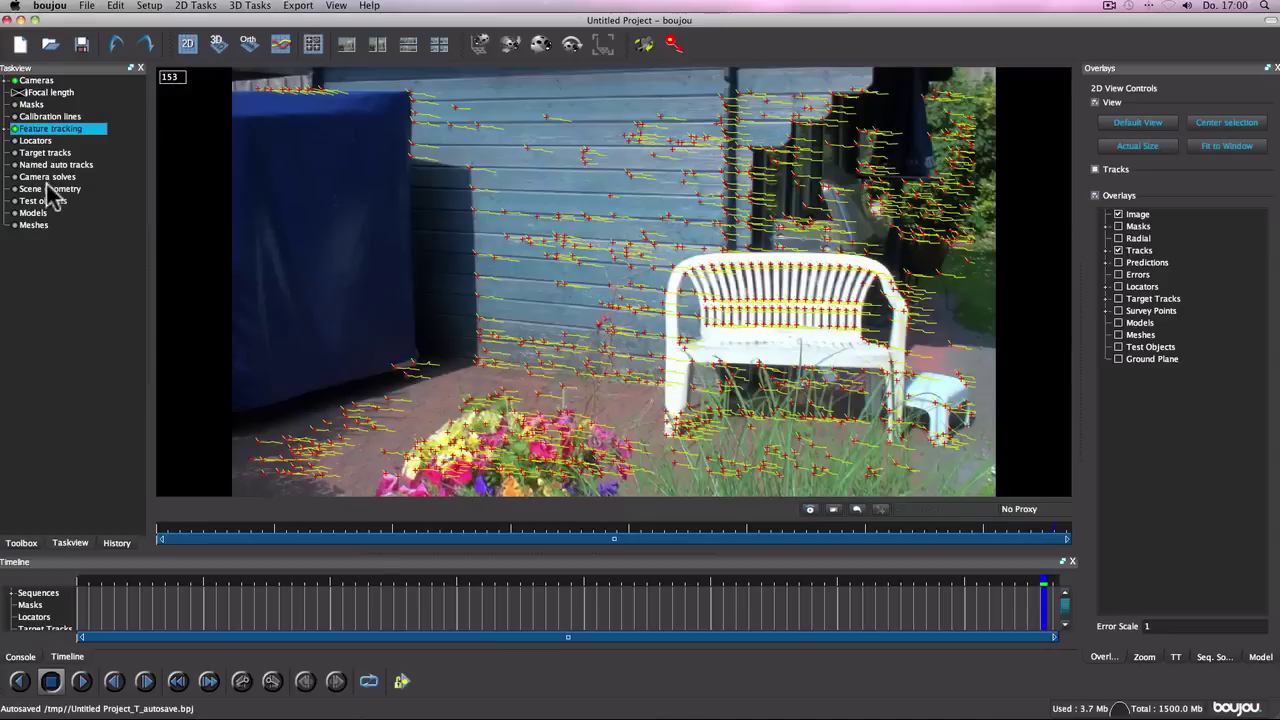
Return to frame 1 and run a camera solve on all frames of Sequence 1 with camera path smoothness optimized
click(46, 180)
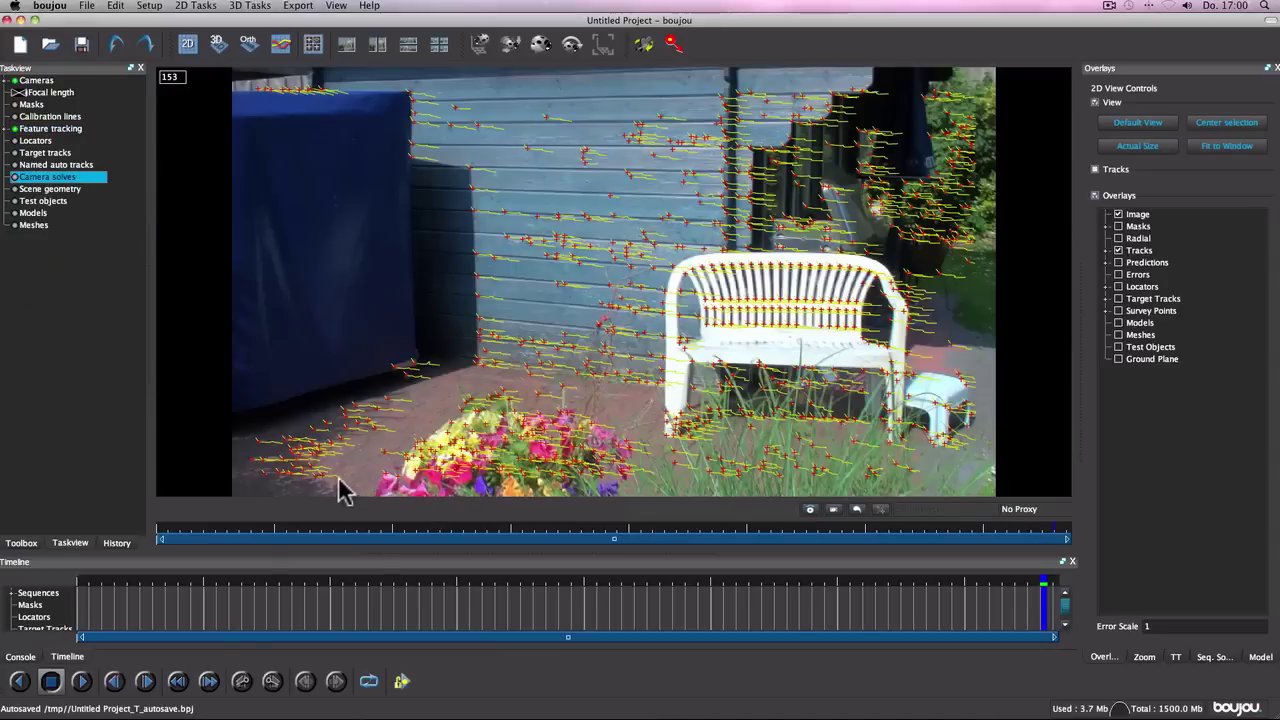
drag(208, 590, 92, 583)
mouse_move(212, 536)
mouse_down()
mouse_move(866, 523)
mouse_move(150, 534)
mouse_up()
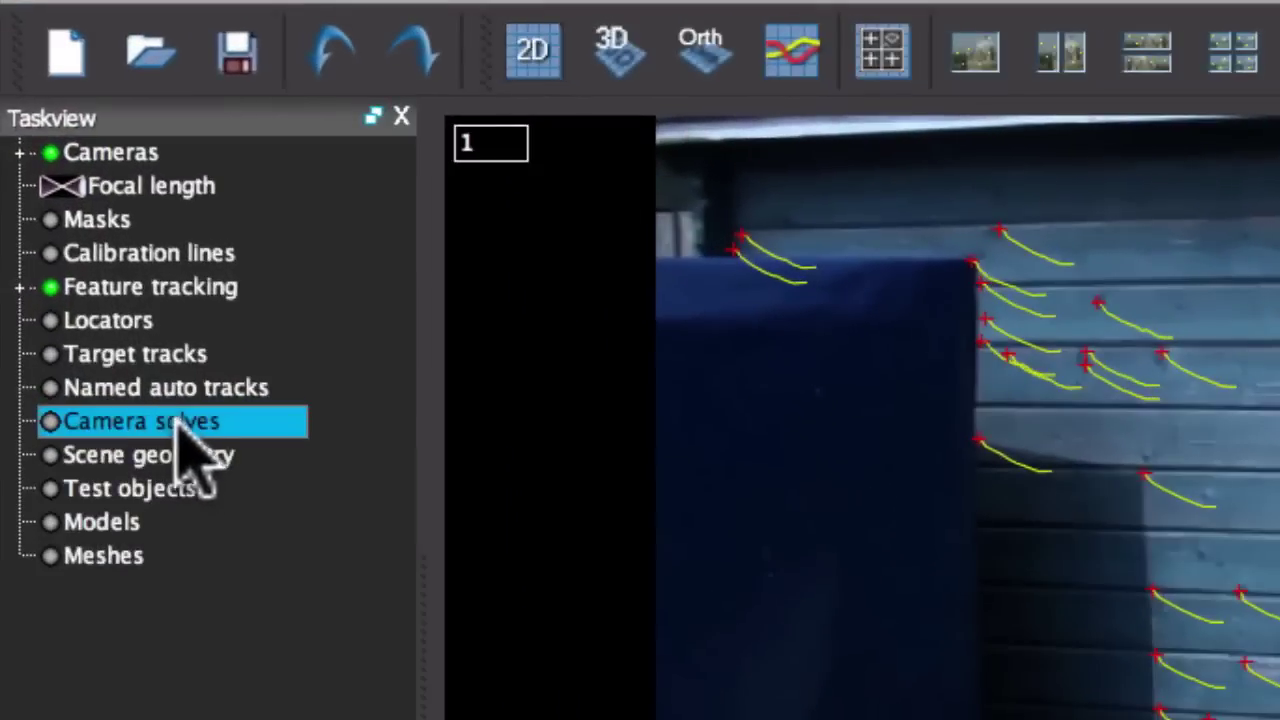
double_click(170, 428)
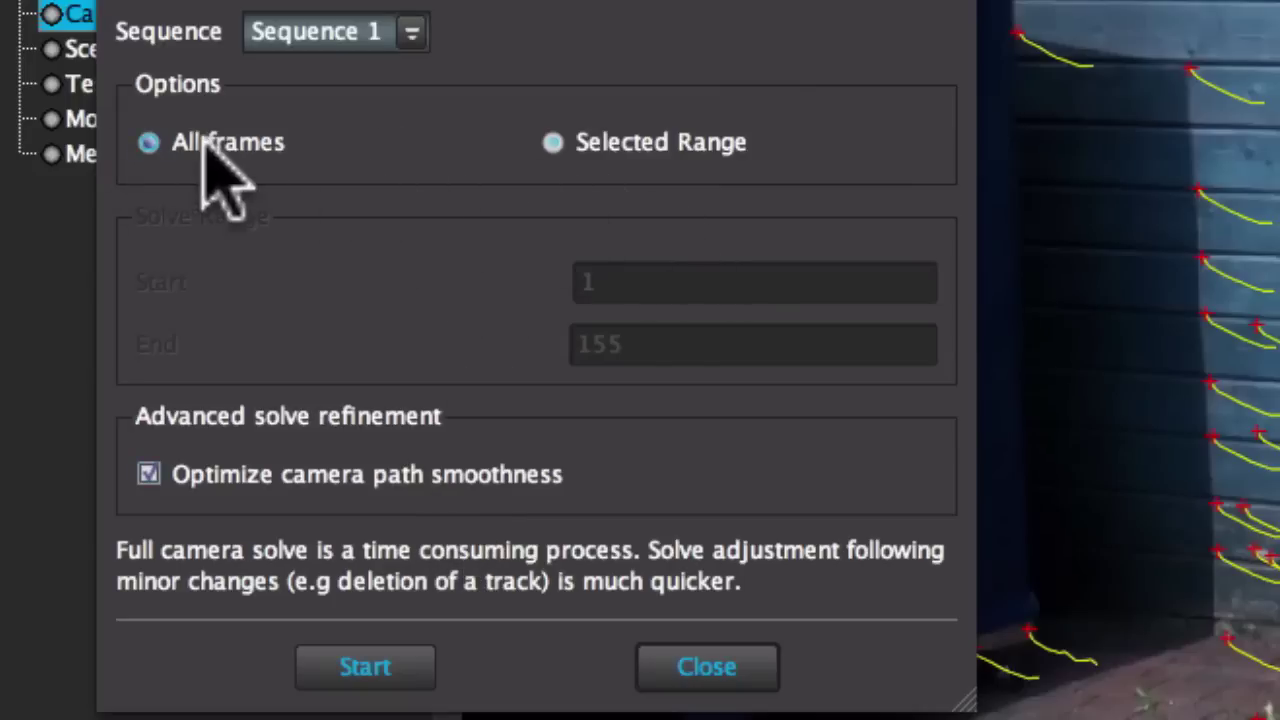
click(330, 32)
Begin exporting the camera solve and set the export type to After Effects (Maya) (*.ma)
click(333, 66)
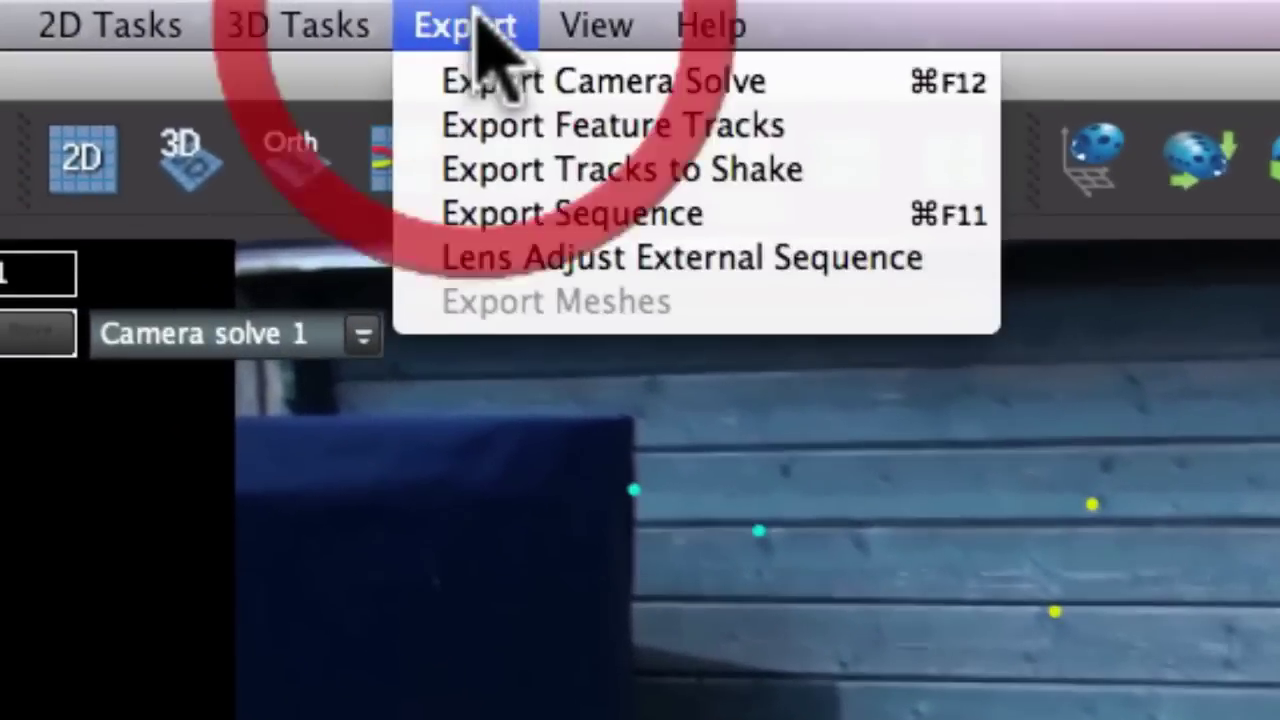
click(558, 80)
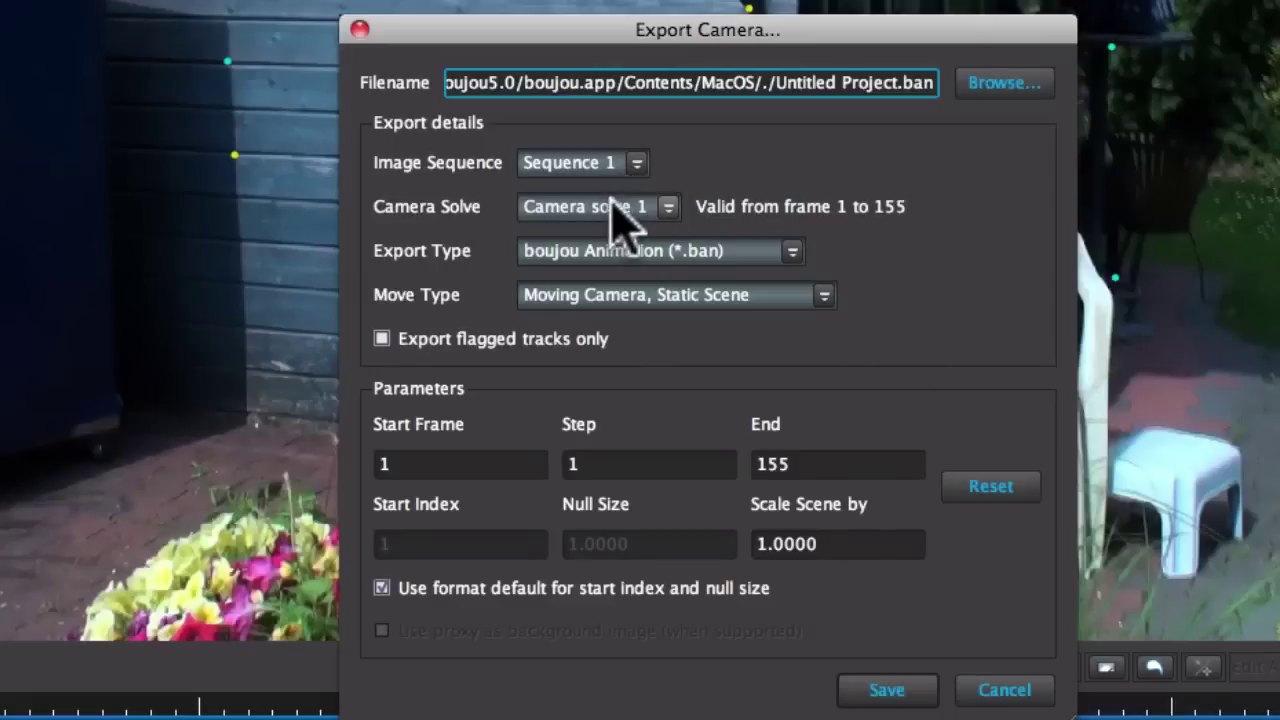
click(590, 294)
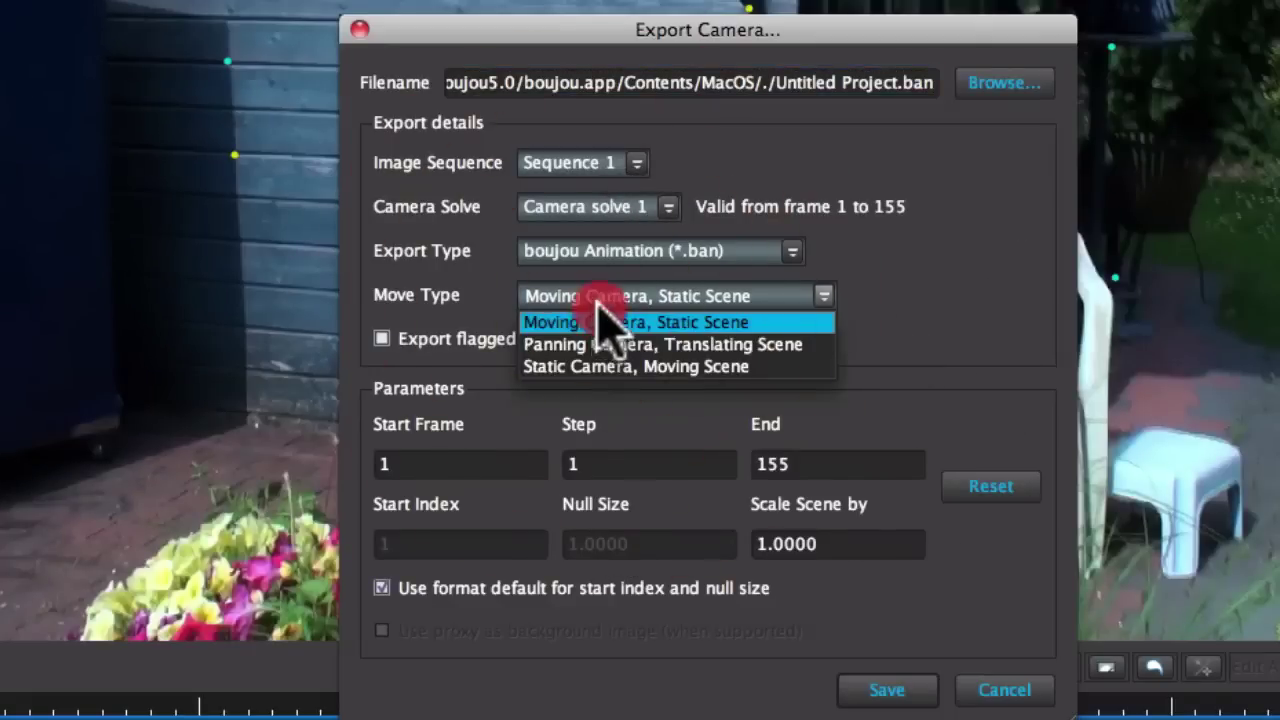
click(594, 294)
click(600, 251)
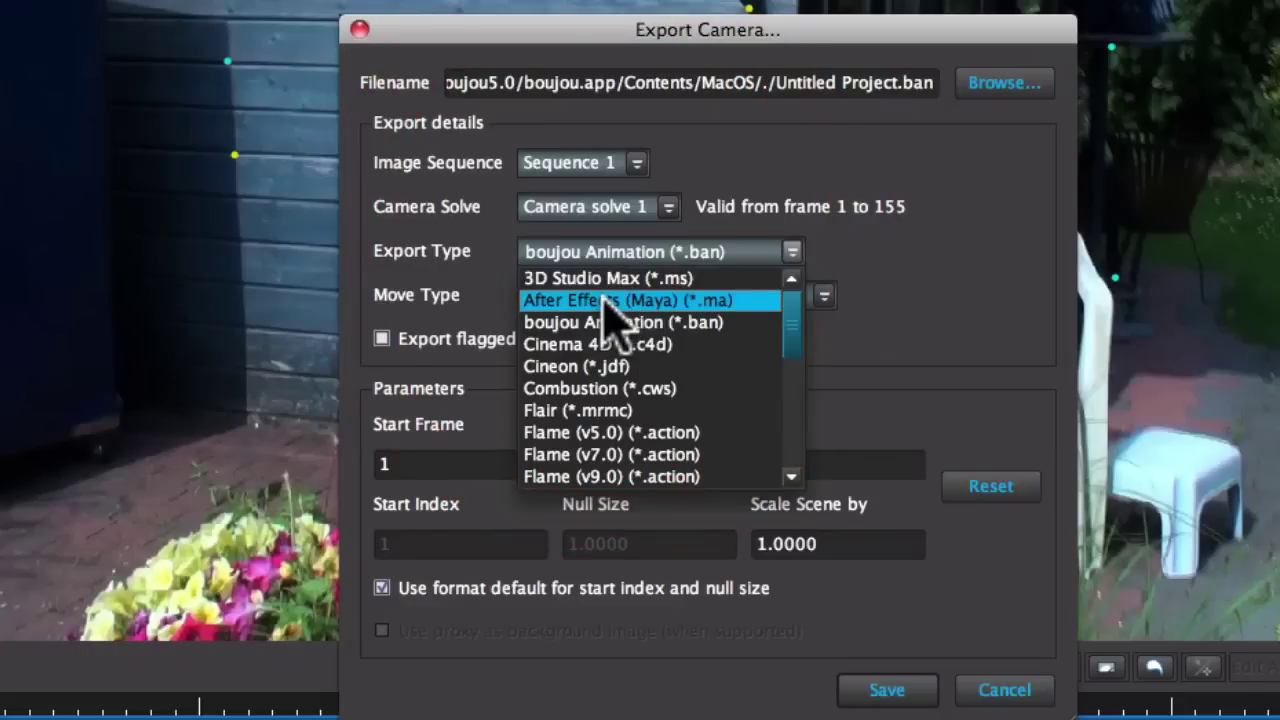
click(605, 298)
Keep Camera solve 1 as the exported solve and choose Moving Camera, Static Scene as the move type
click(590, 207)
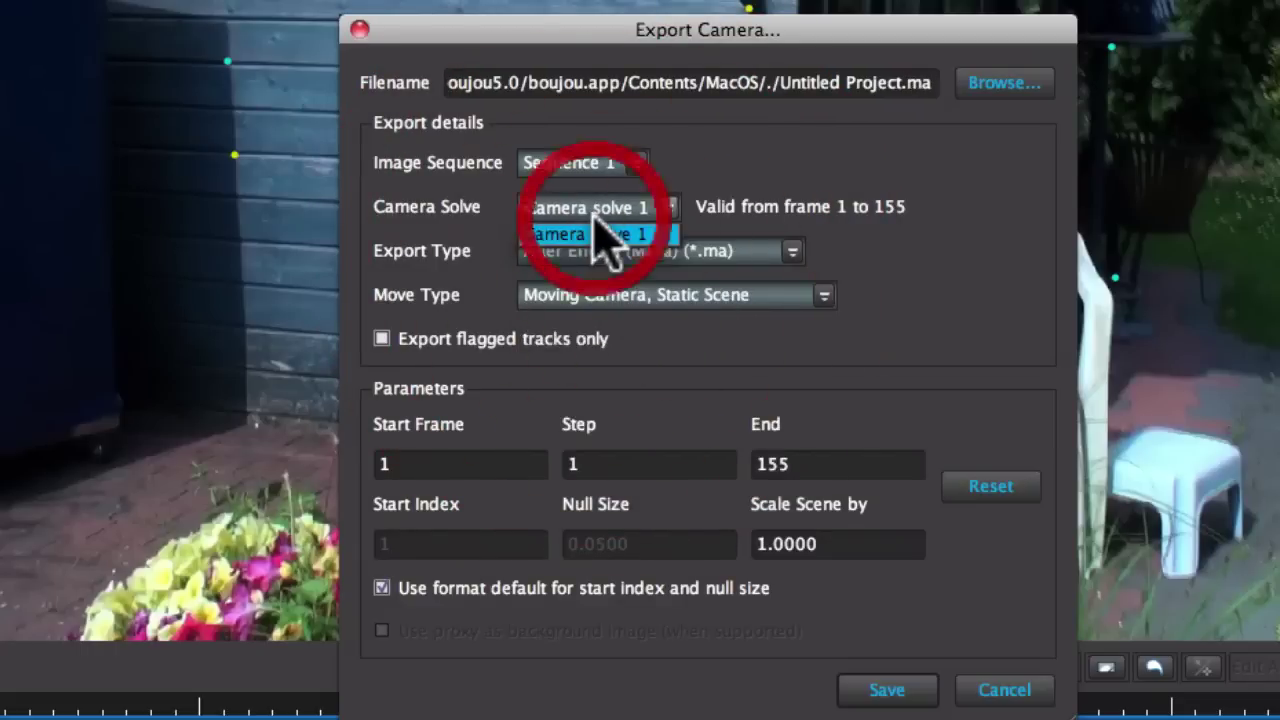
click(592, 210)
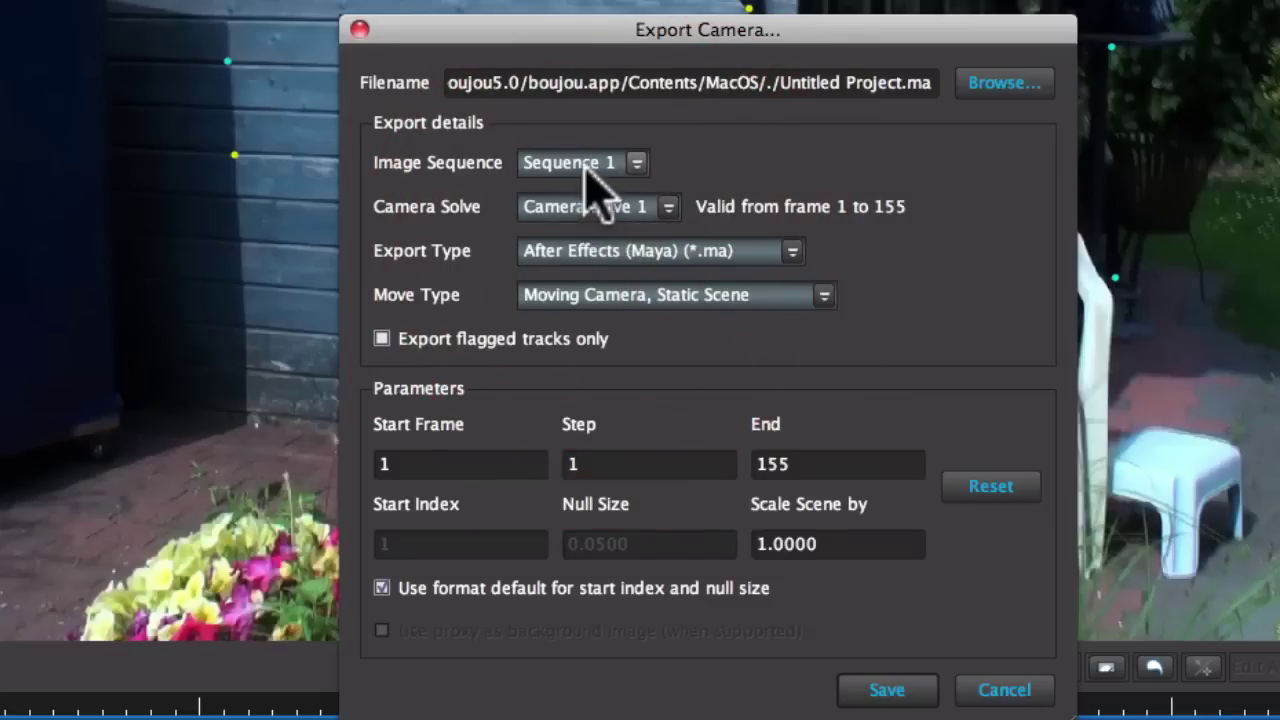
click(645, 298)
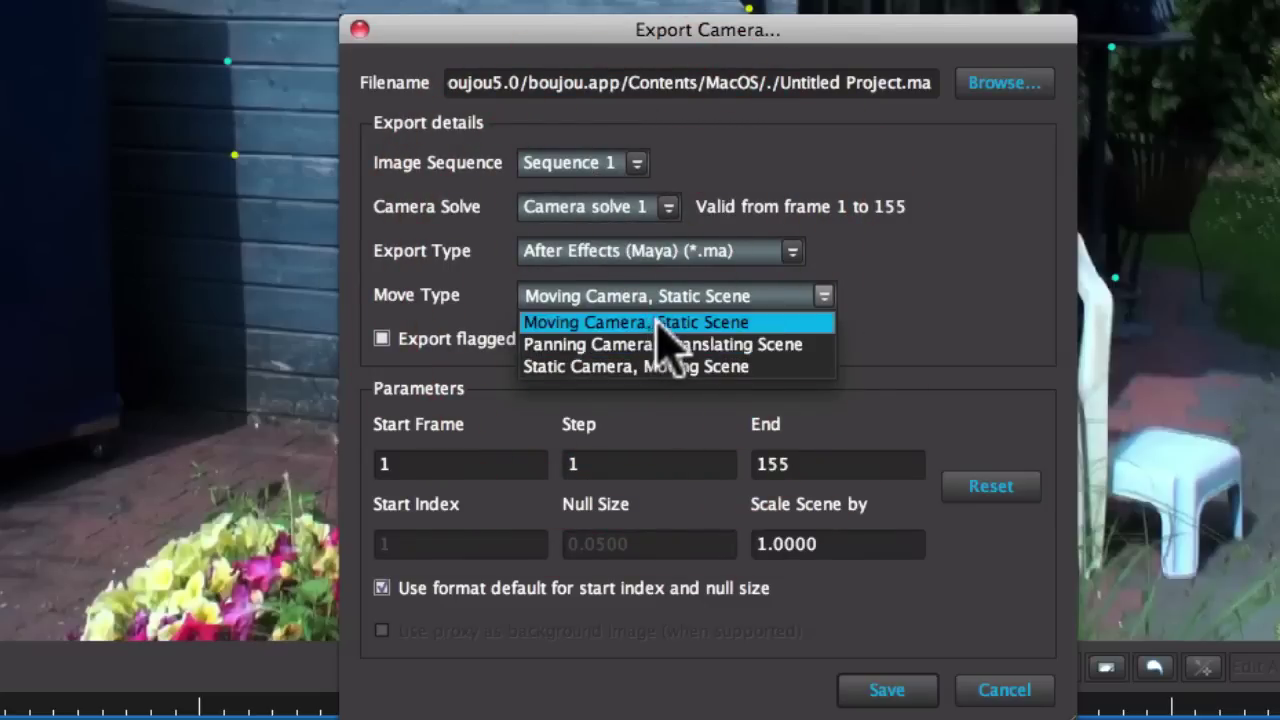
click(658, 323)
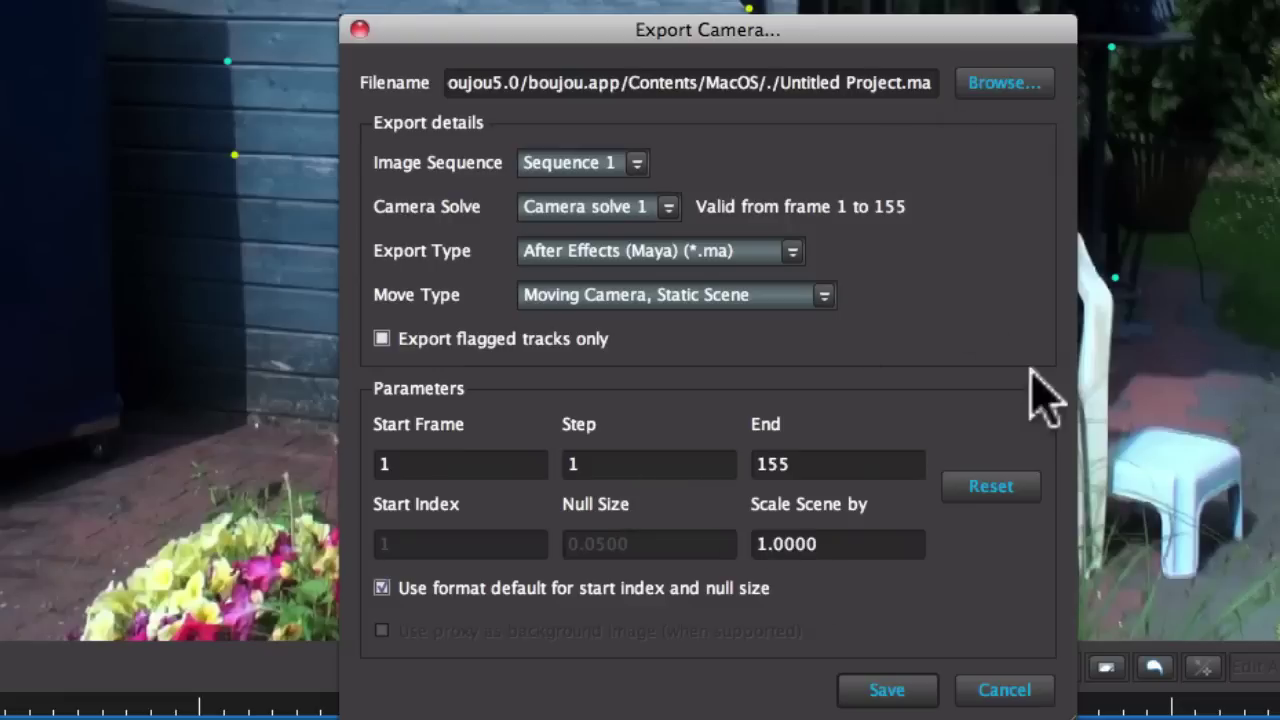
Export the camera solve as "Camera Solve 01" into the Boujou Tracking Test folder on the Desktop
click(993, 82)
click(368, 170)
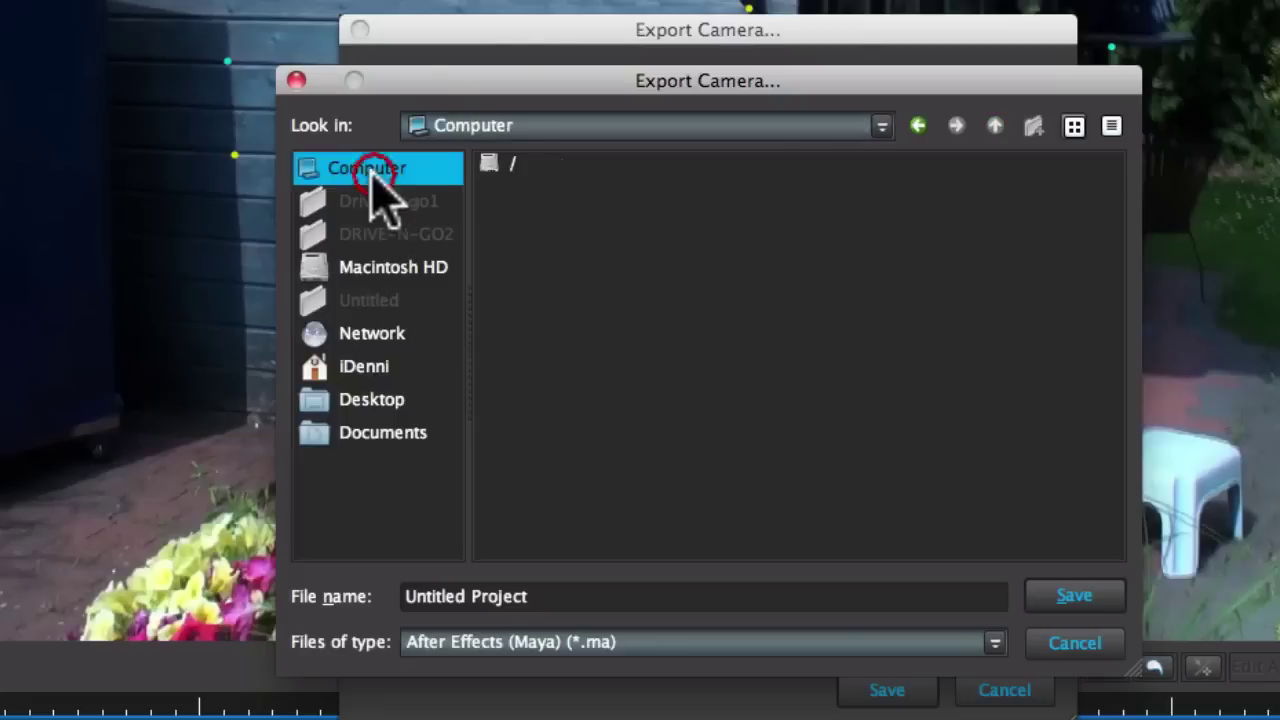
click(375, 401)
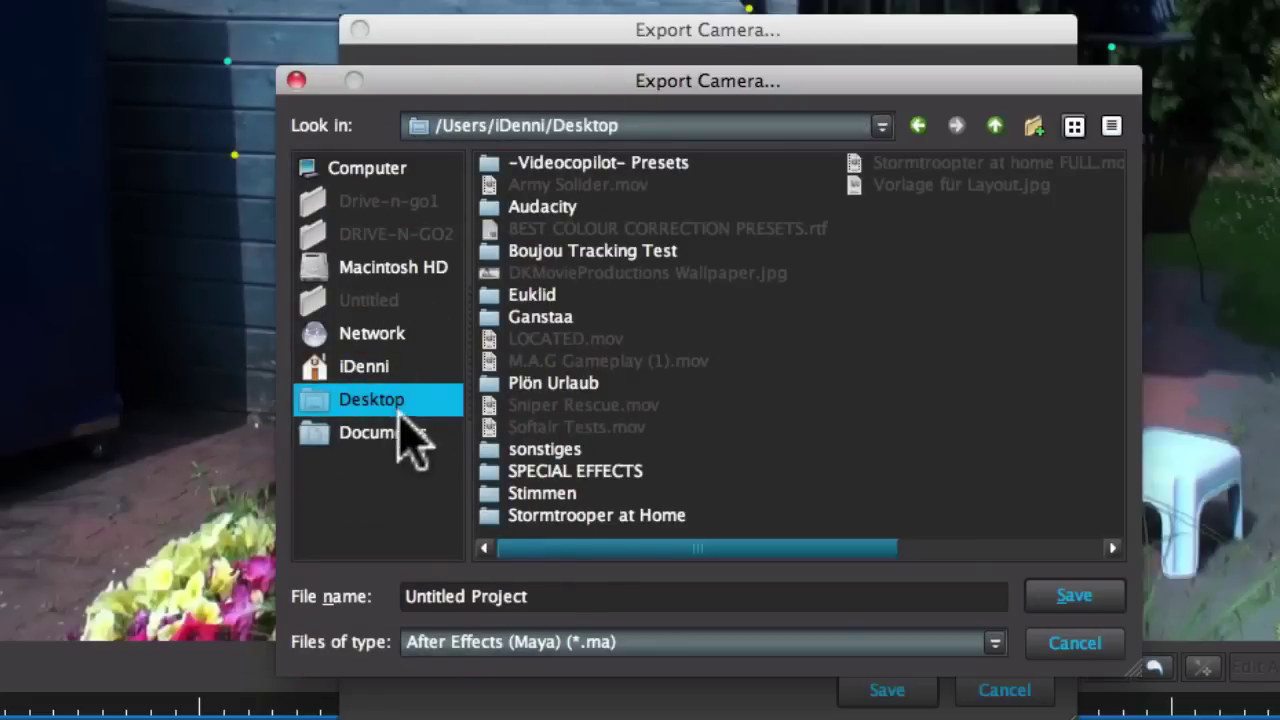
double_click(577, 252)
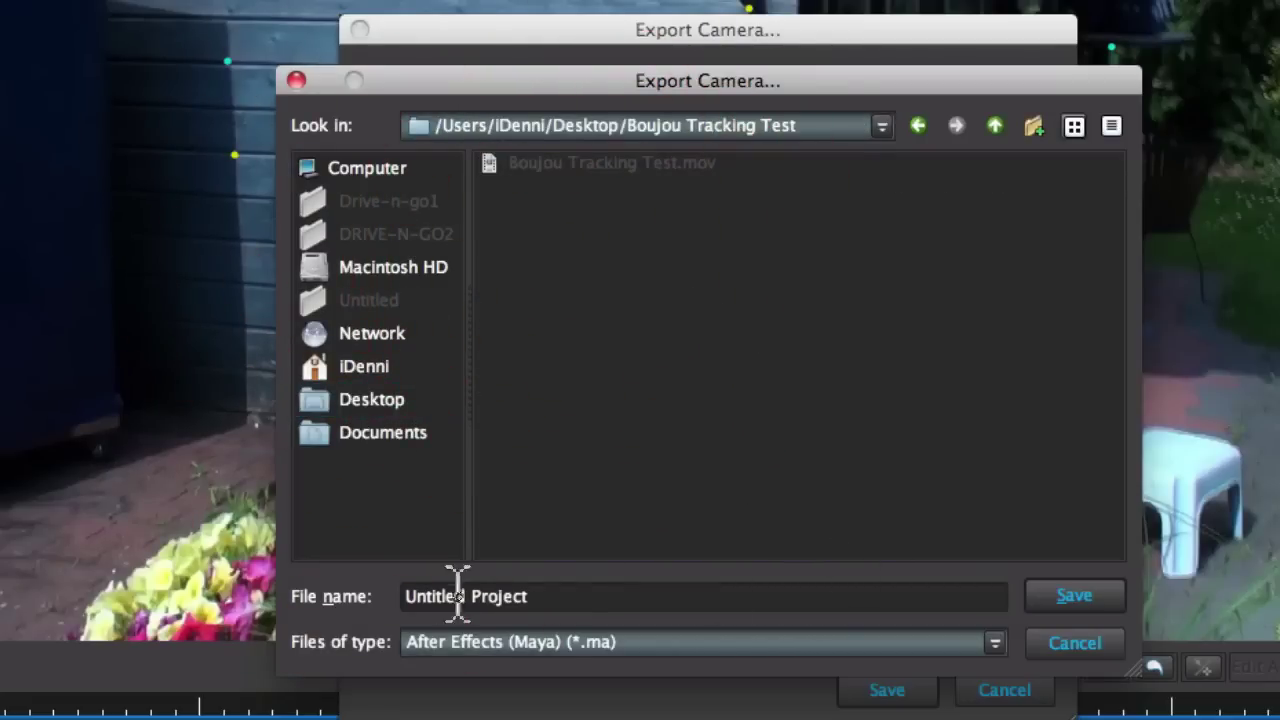
triple_click(545, 597)
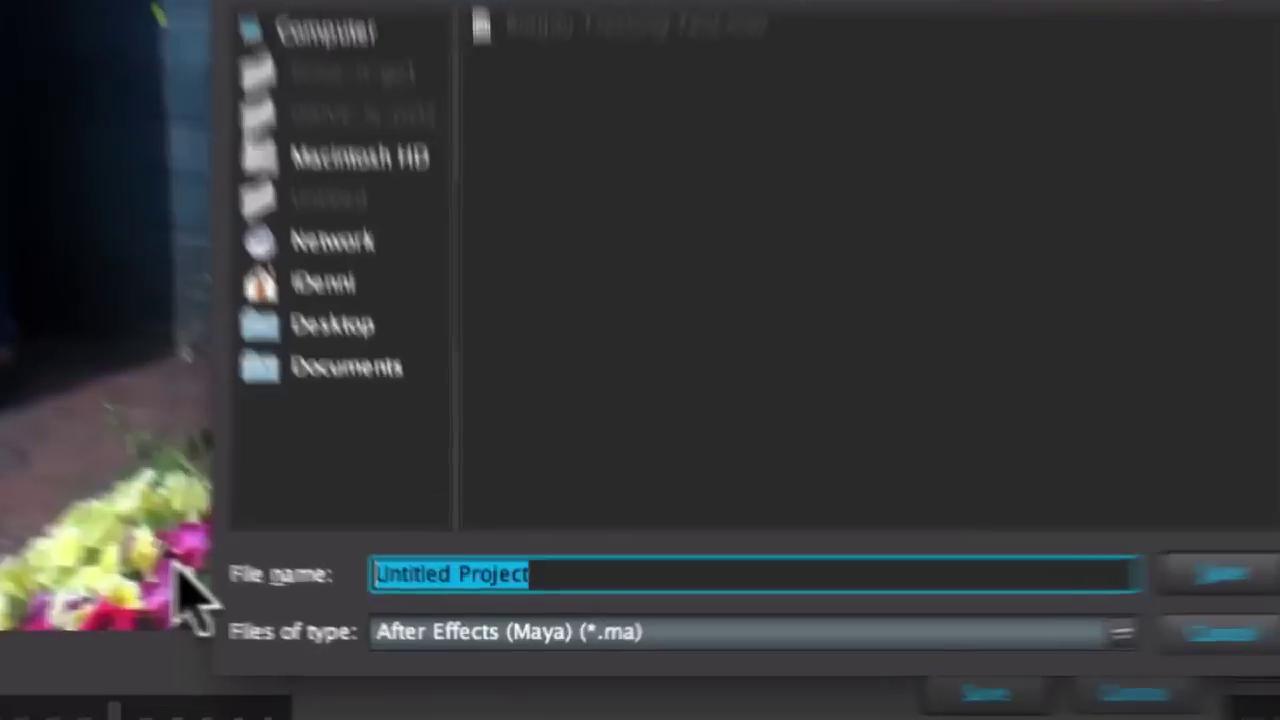
text(Came)
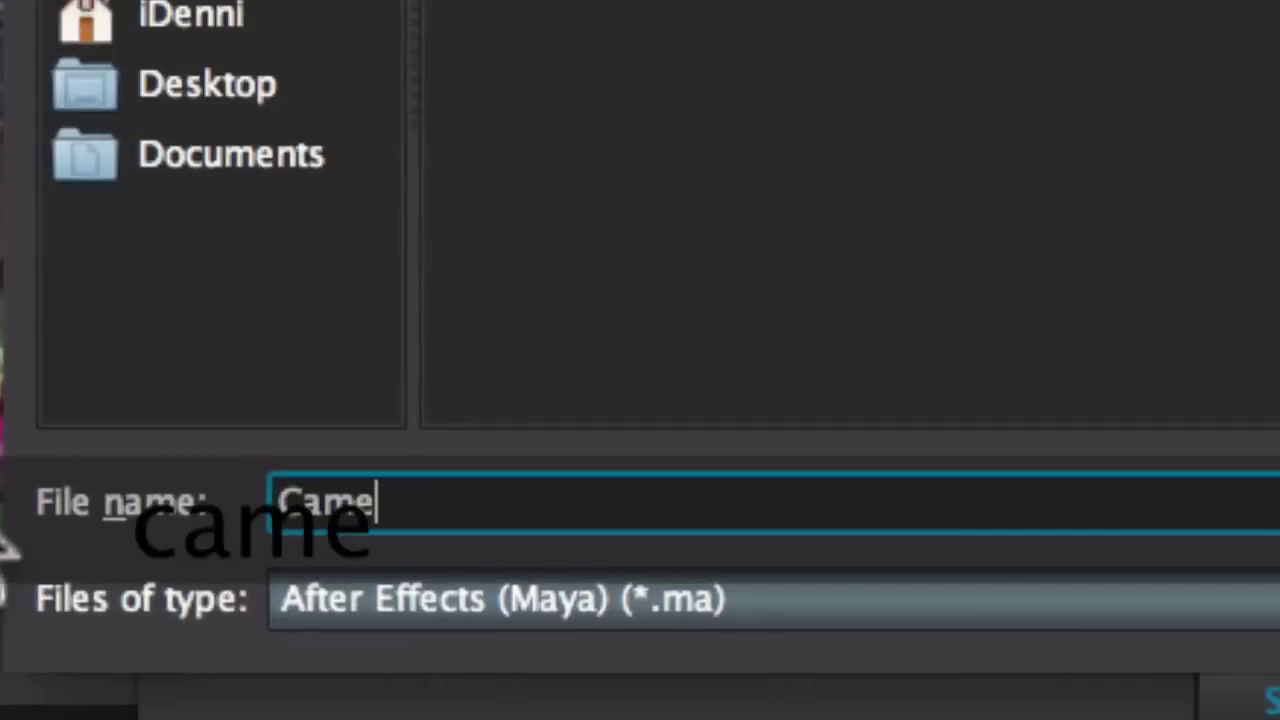
text(ra Solve 01)
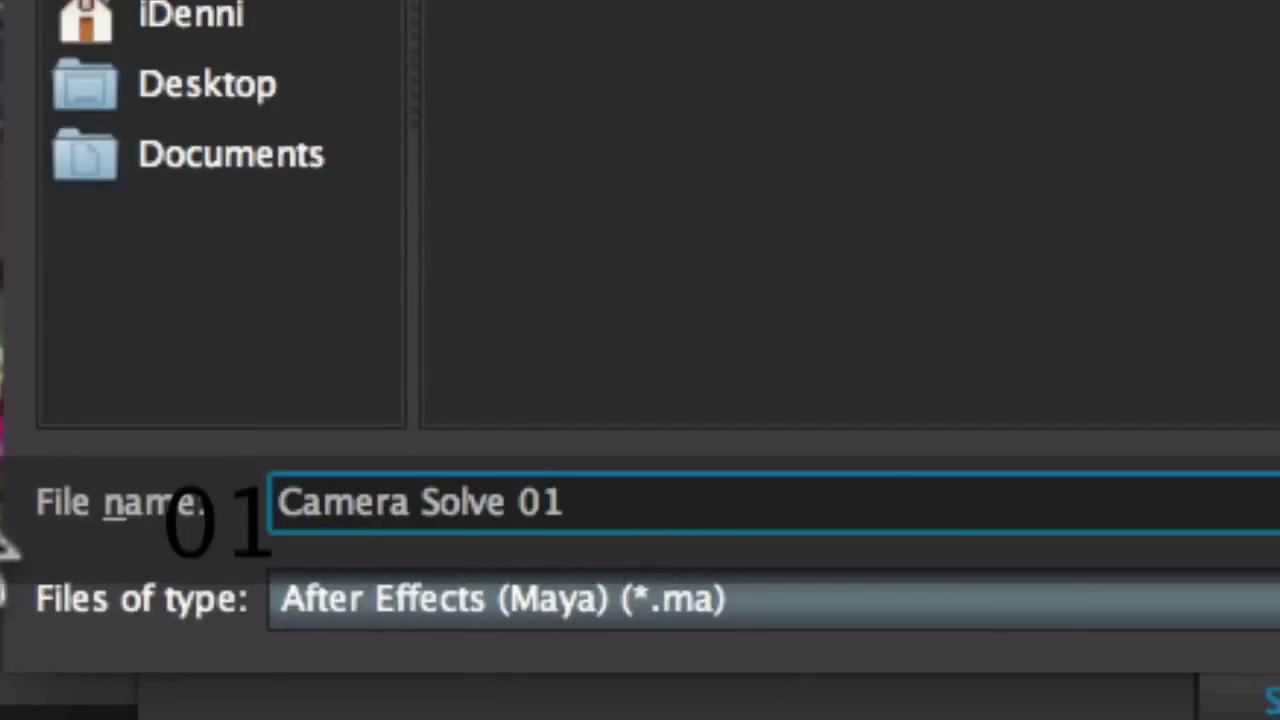
key(Return)
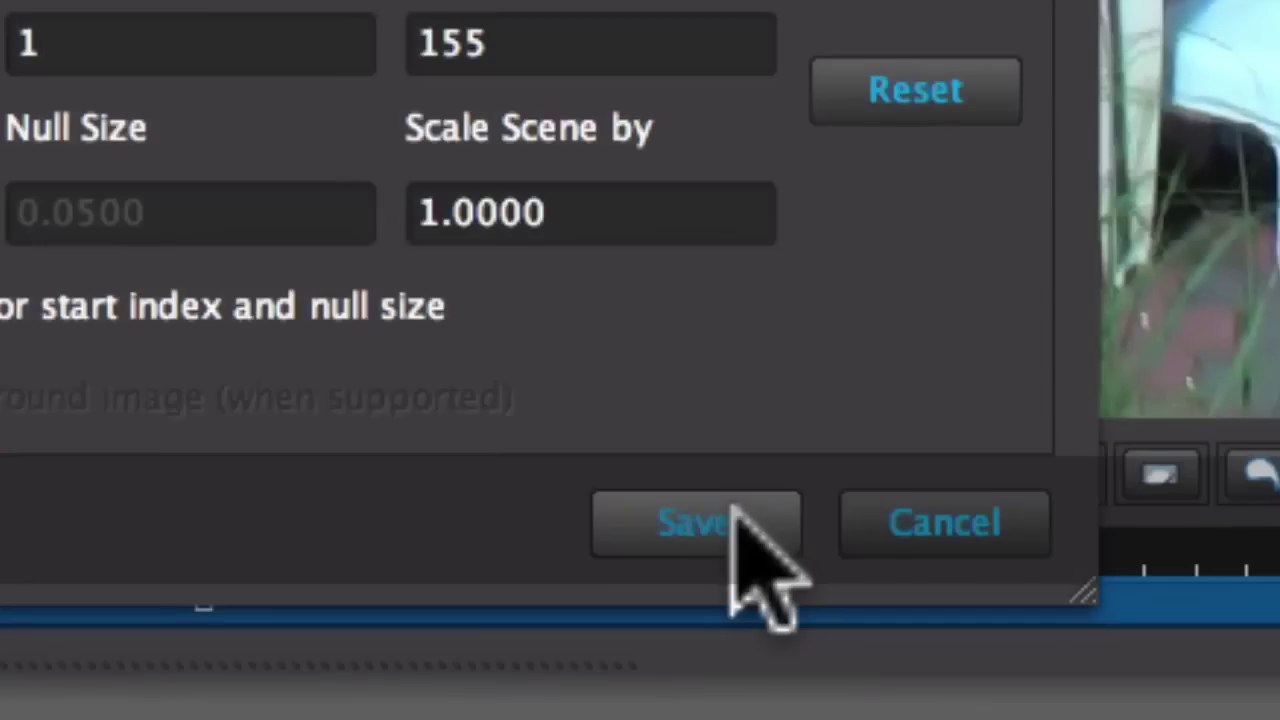
click(1245, 682)
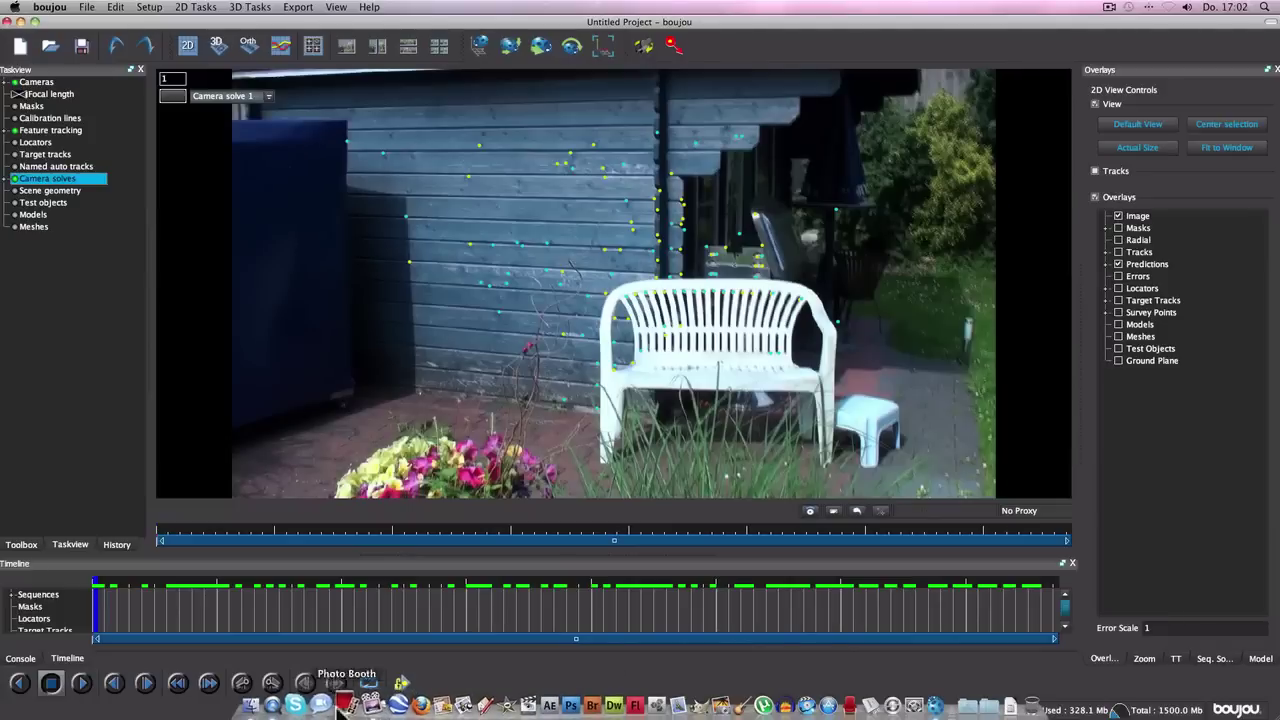
Quit boujou, discarding the unsaved project changes, and switch to After Effects
right_click(924, 703)
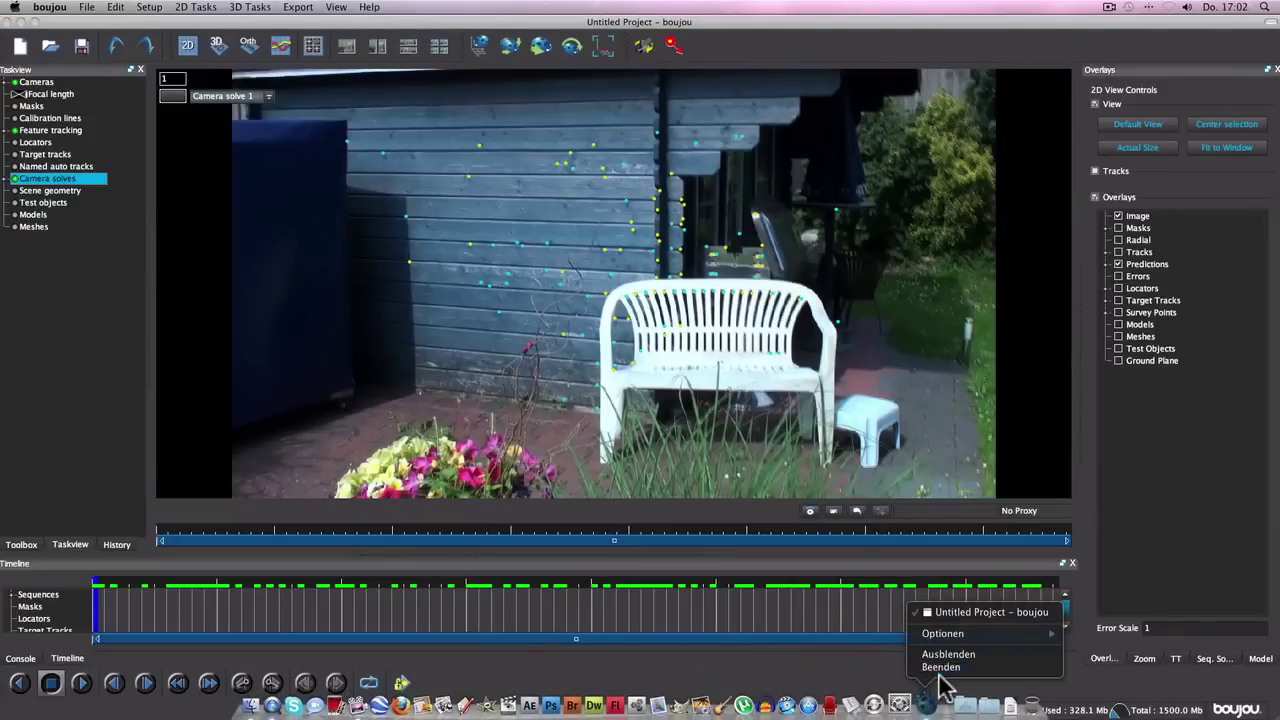
click(941, 668)
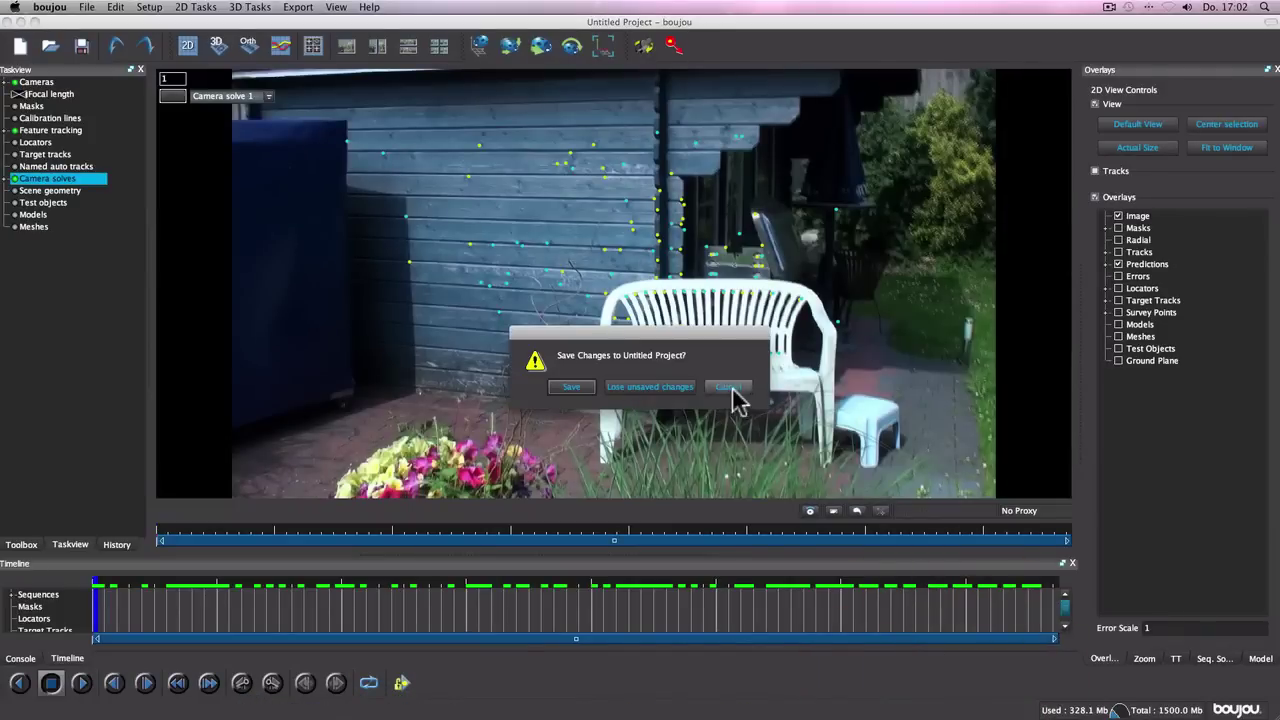
click(648, 391)
click(695, 375)
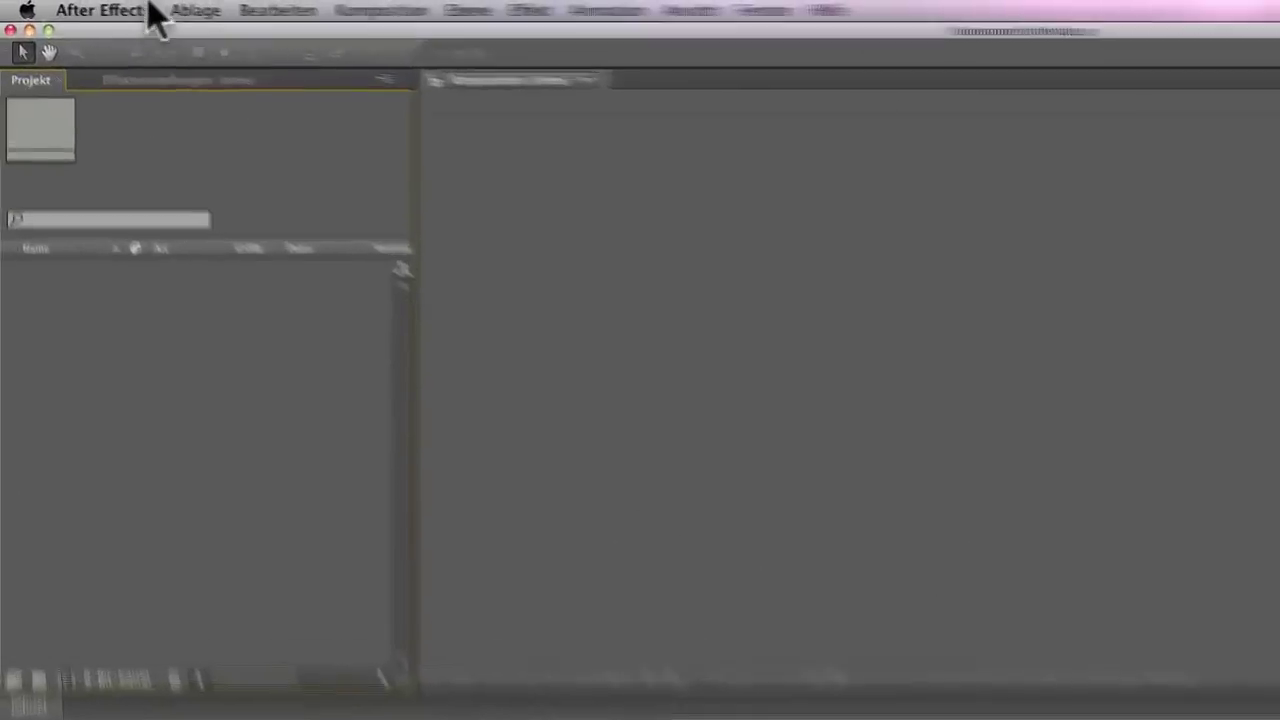
Import the Boujou Tracking Test movie and Camera Solve 01.ma together from the Boujou Tracking Test folder on the Desktop
click(106, 6)
mouse_move(119, 179)
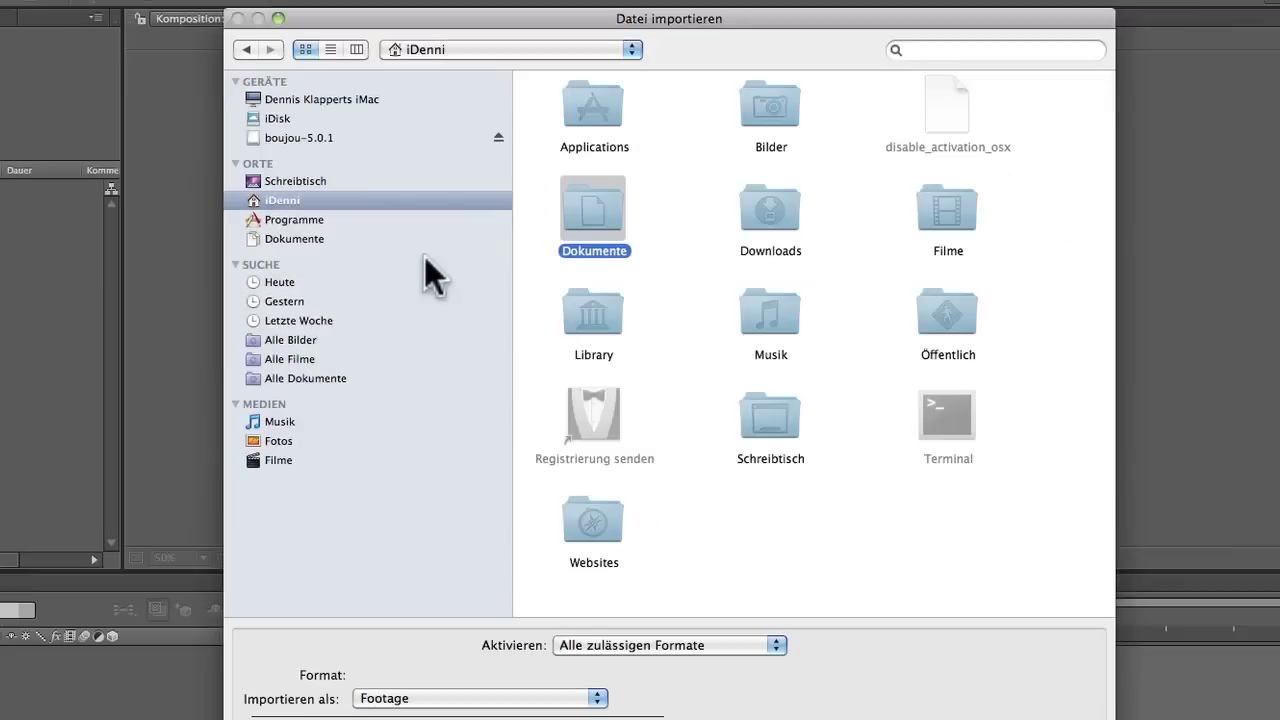
click(294, 180)
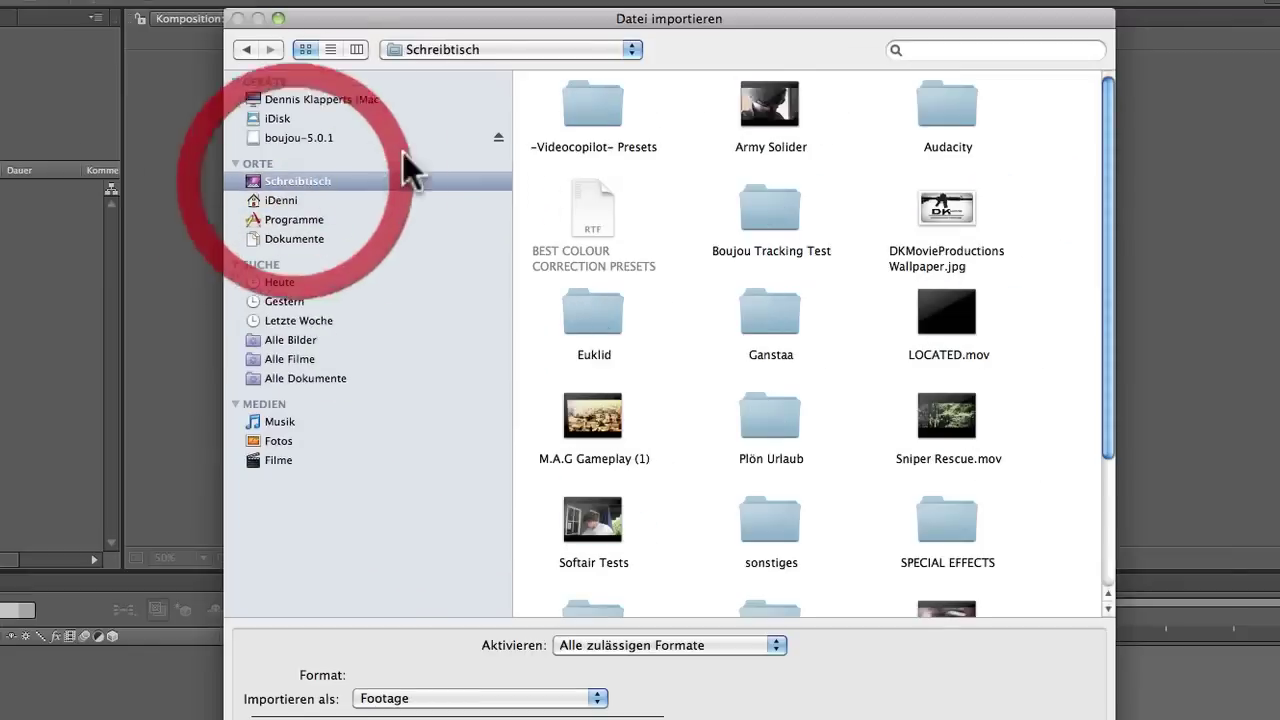
double_click(780, 215)
click(595, 107)
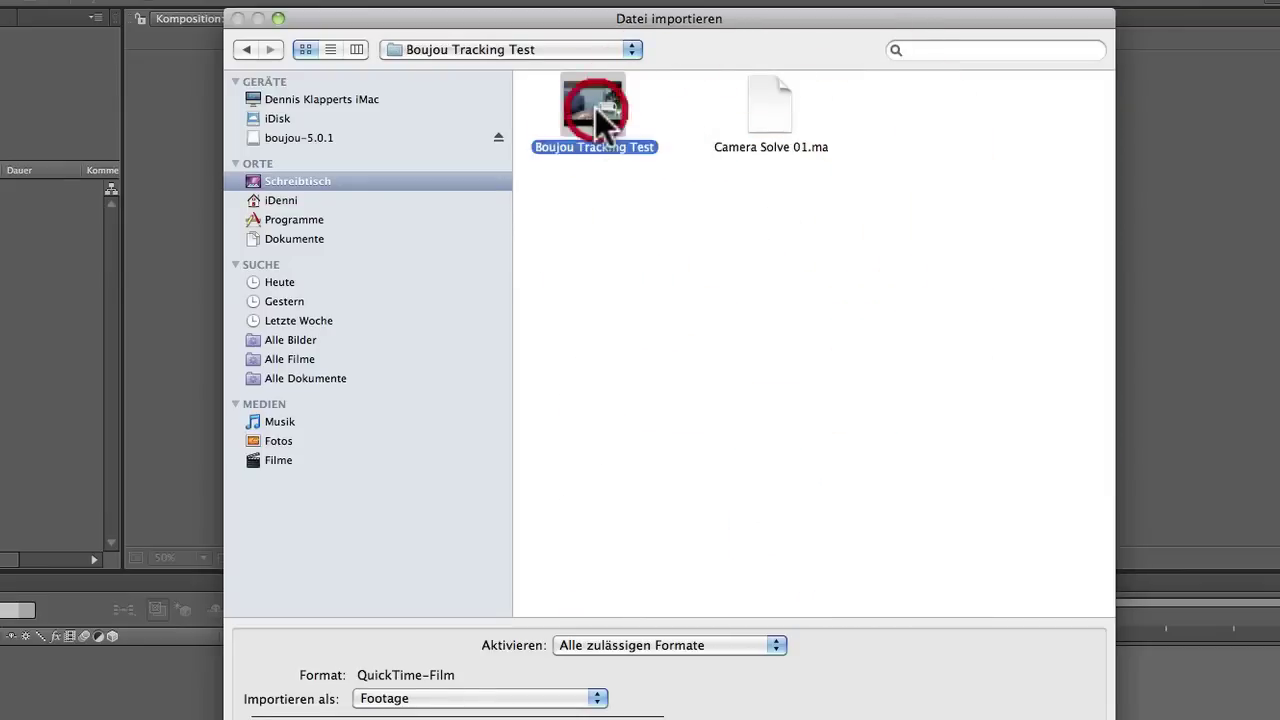
super+click(800, 108)
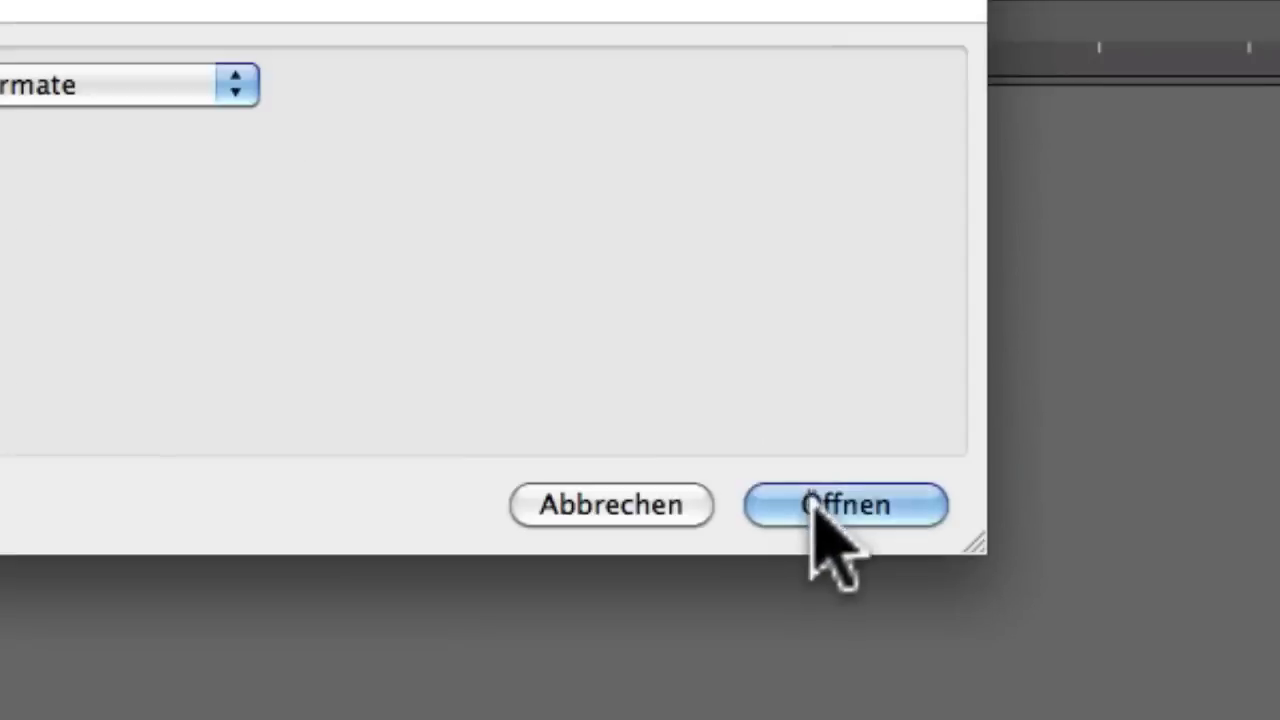
click(1050, 719)
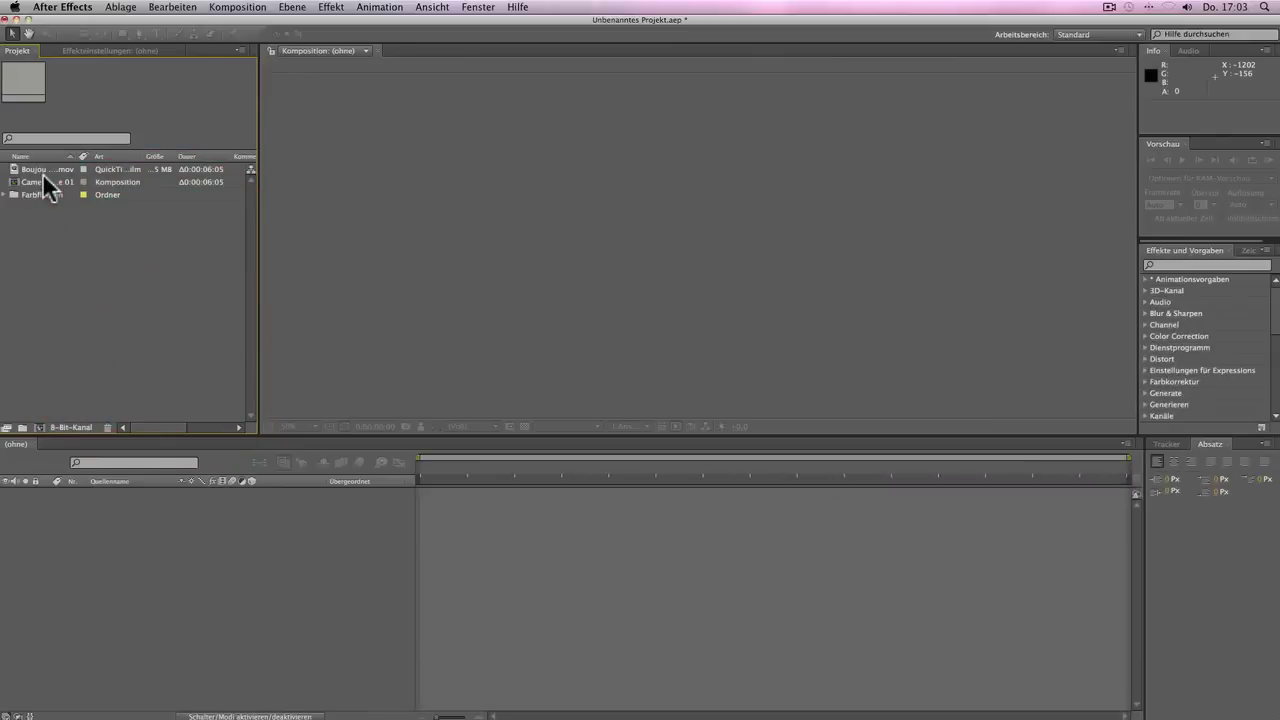
Create a new composition from the imported Camera Solve 01 composition and move its current time to 0:00:00:19
drag(41, 178, 52, 239)
drag(70, 458, 72, 462)
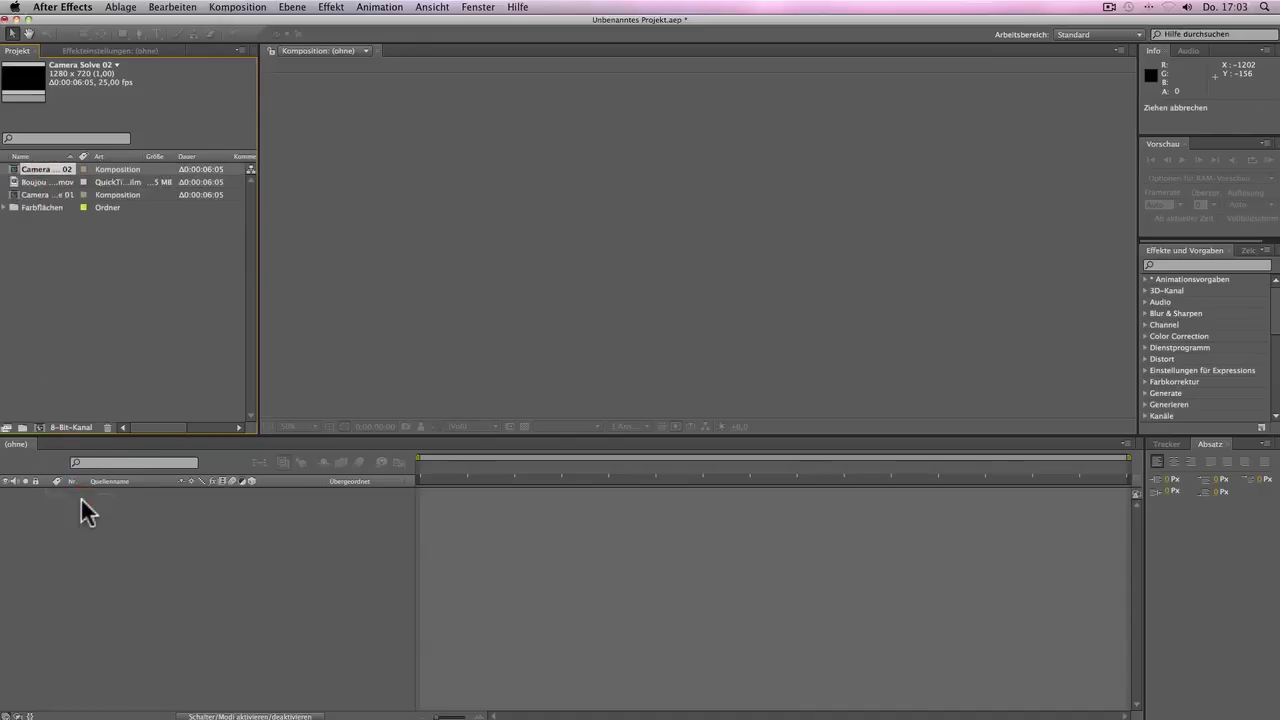
drag(460, 478, 506, 470)
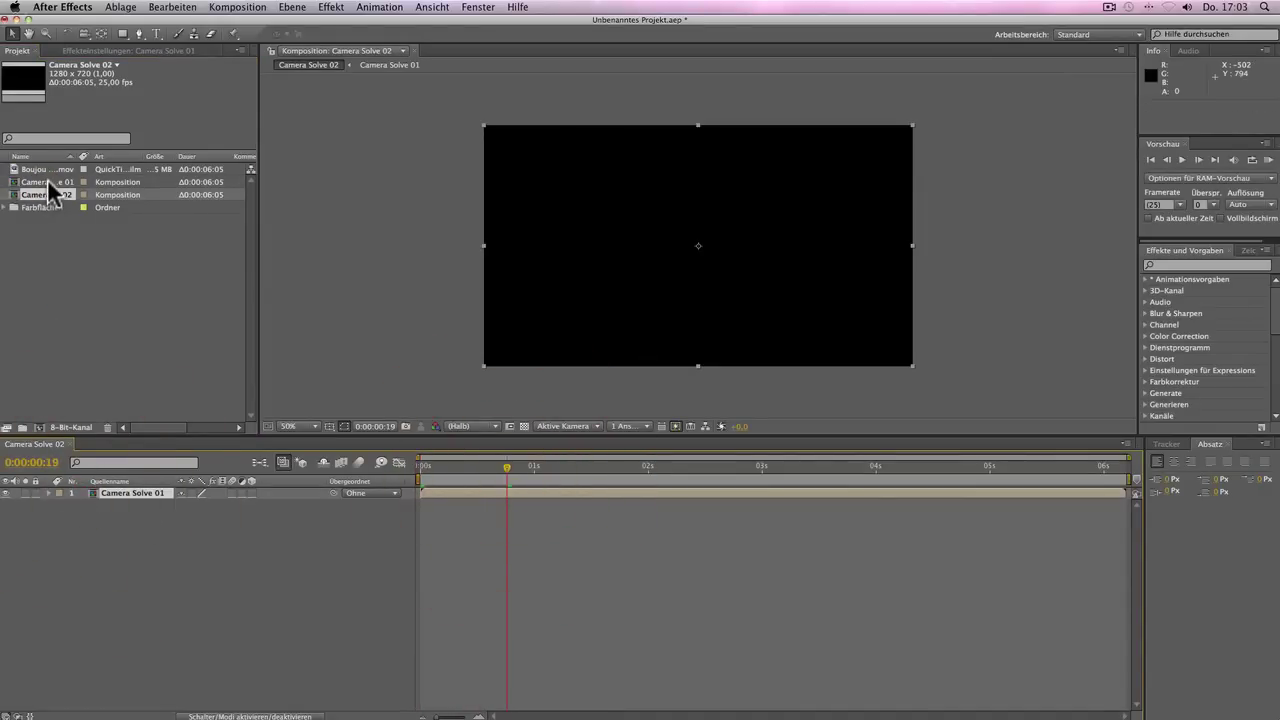
Add Boujou Tracking Test.mov as the top layer and delete the Camera Solve 01 layer from the composition
drag(46, 171, 135, 495)
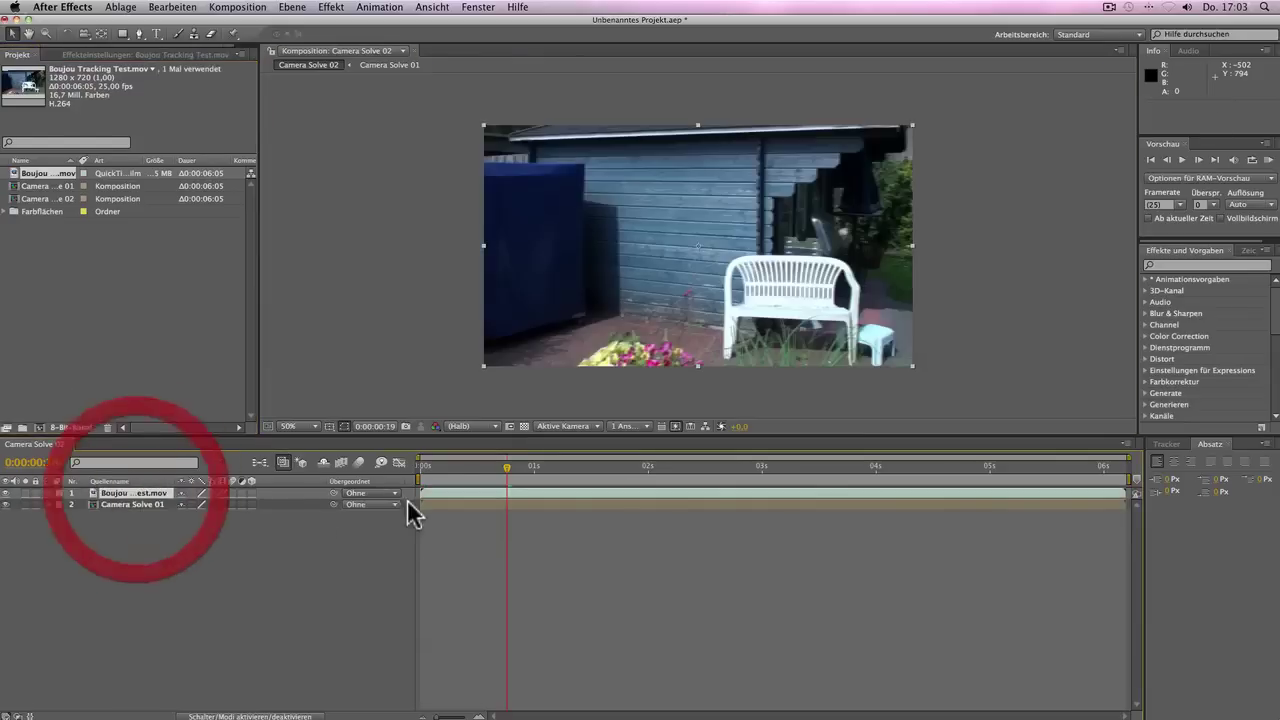
drag(507, 468, 749, 472)
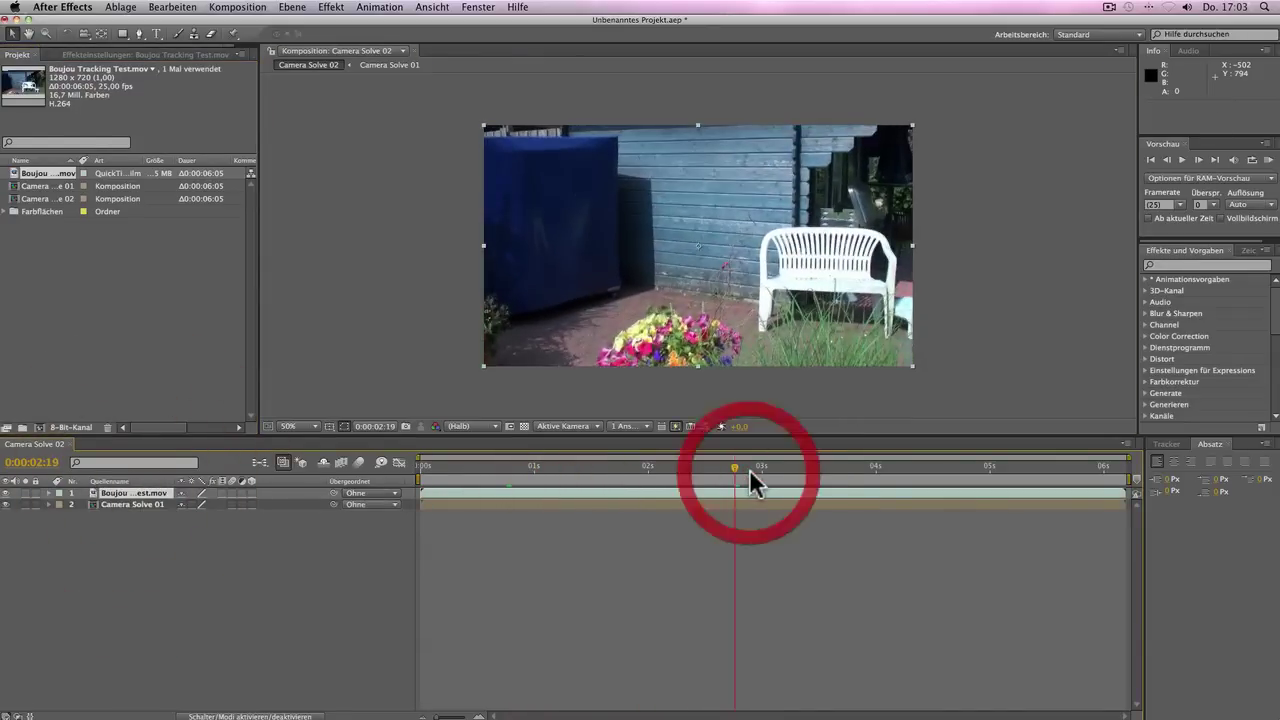
click(752, 500)
key(Delete)
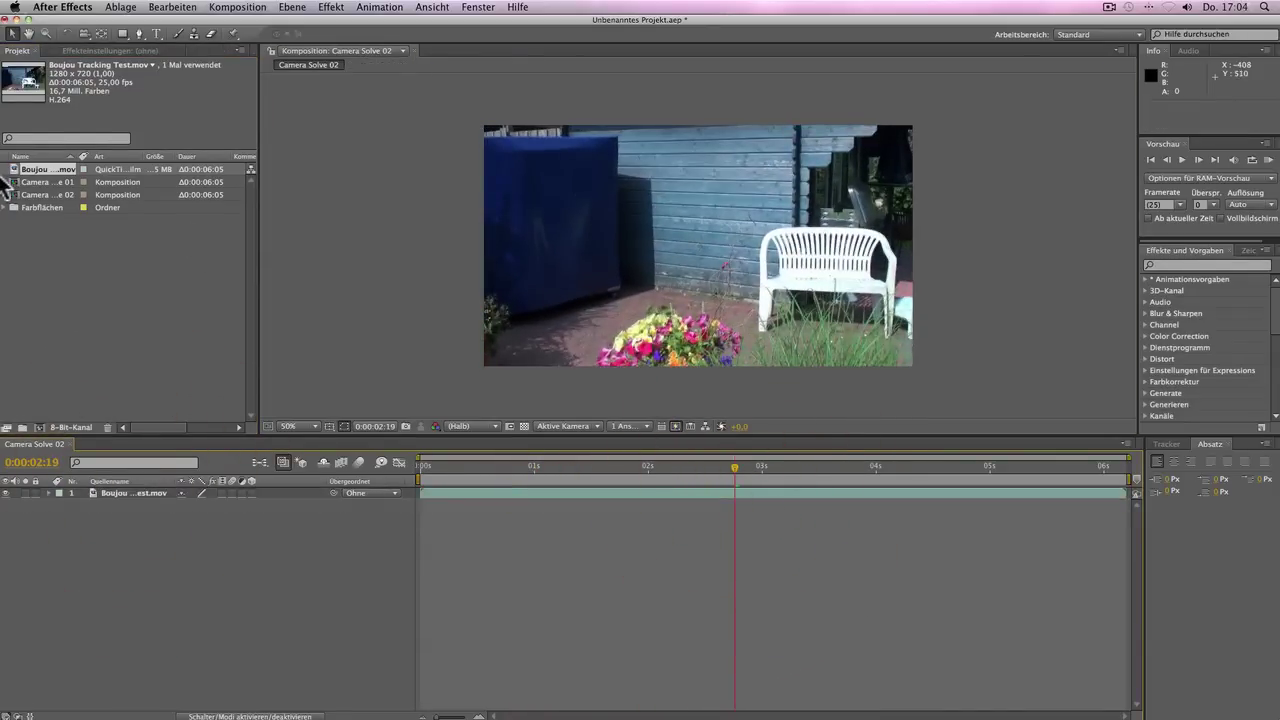
Create another composition from Camera Solve 01, open the nested Camera Solve 01 composition and look through its null layers
click(46, 182)
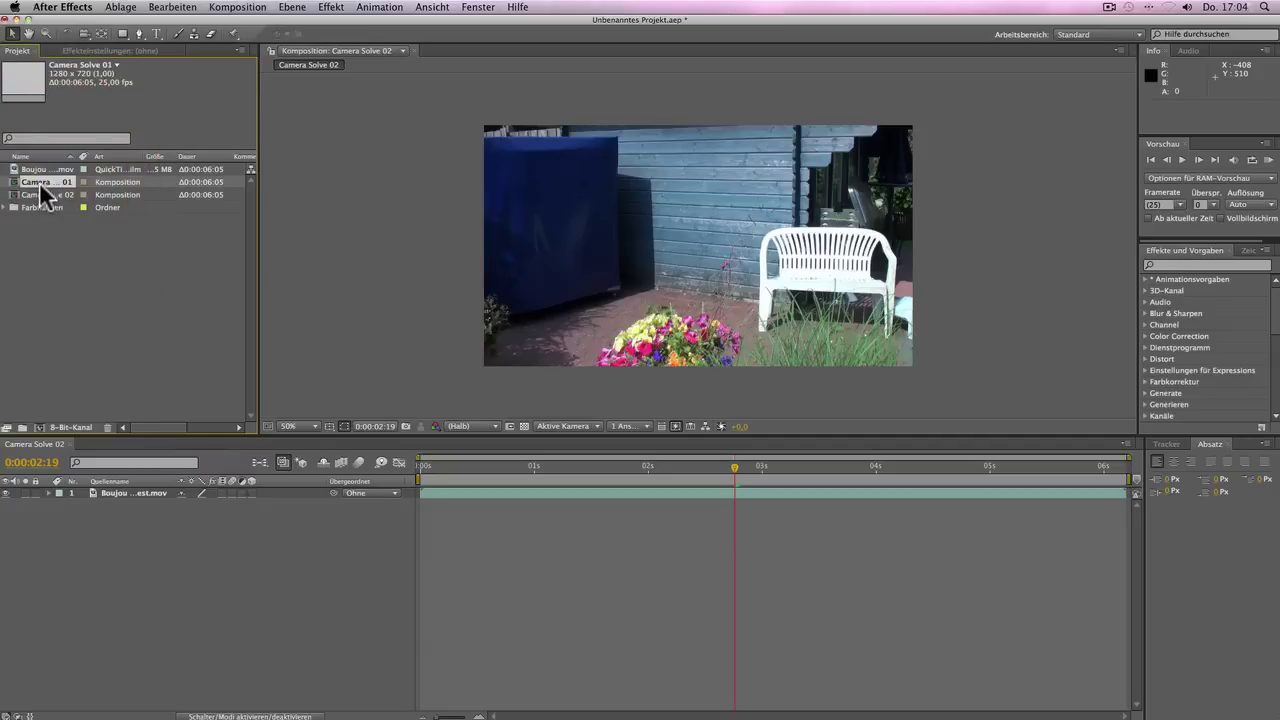
drag(39, 182, 40, 427)
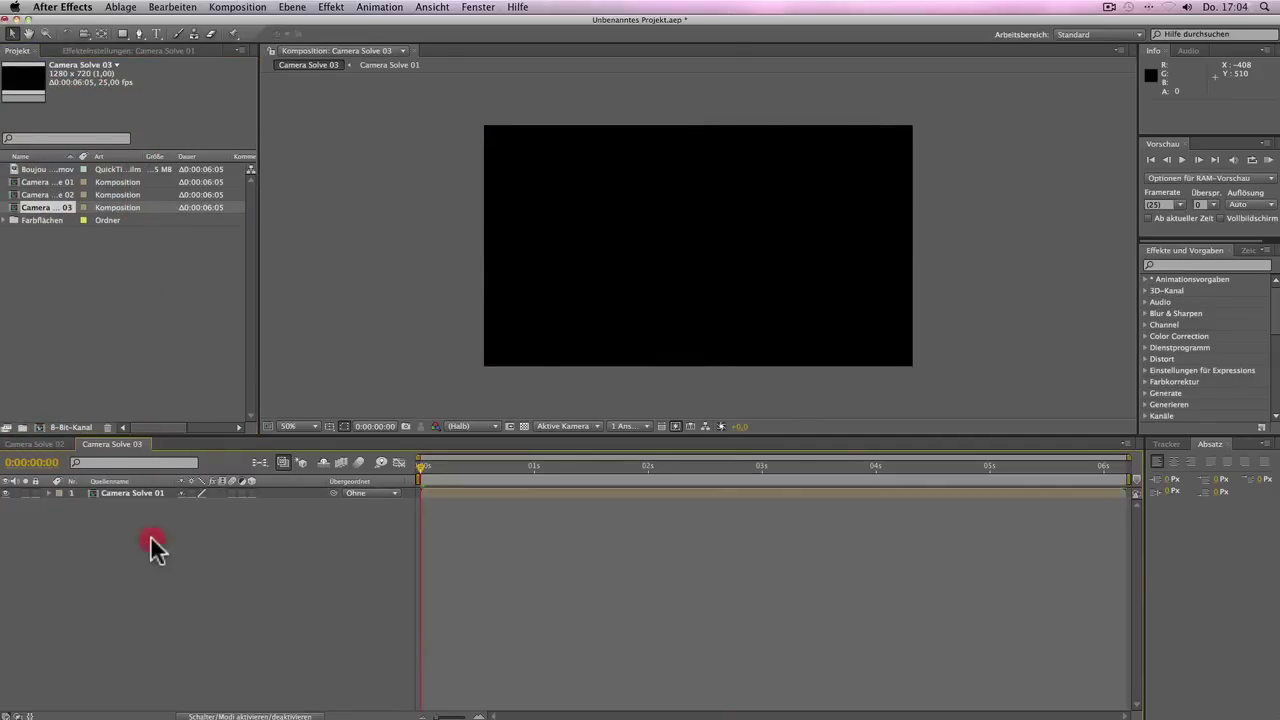
click(494, 465)
double_click(133, 492)
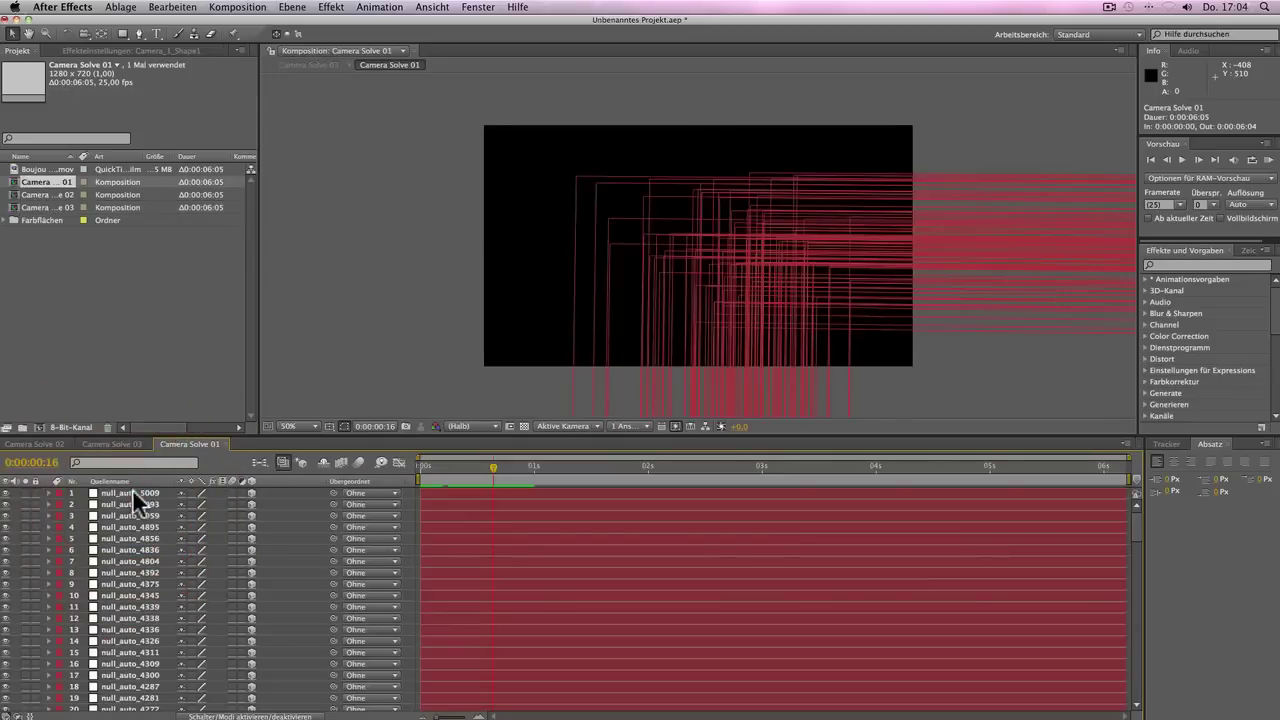
scroll(237, 535, down, 10)
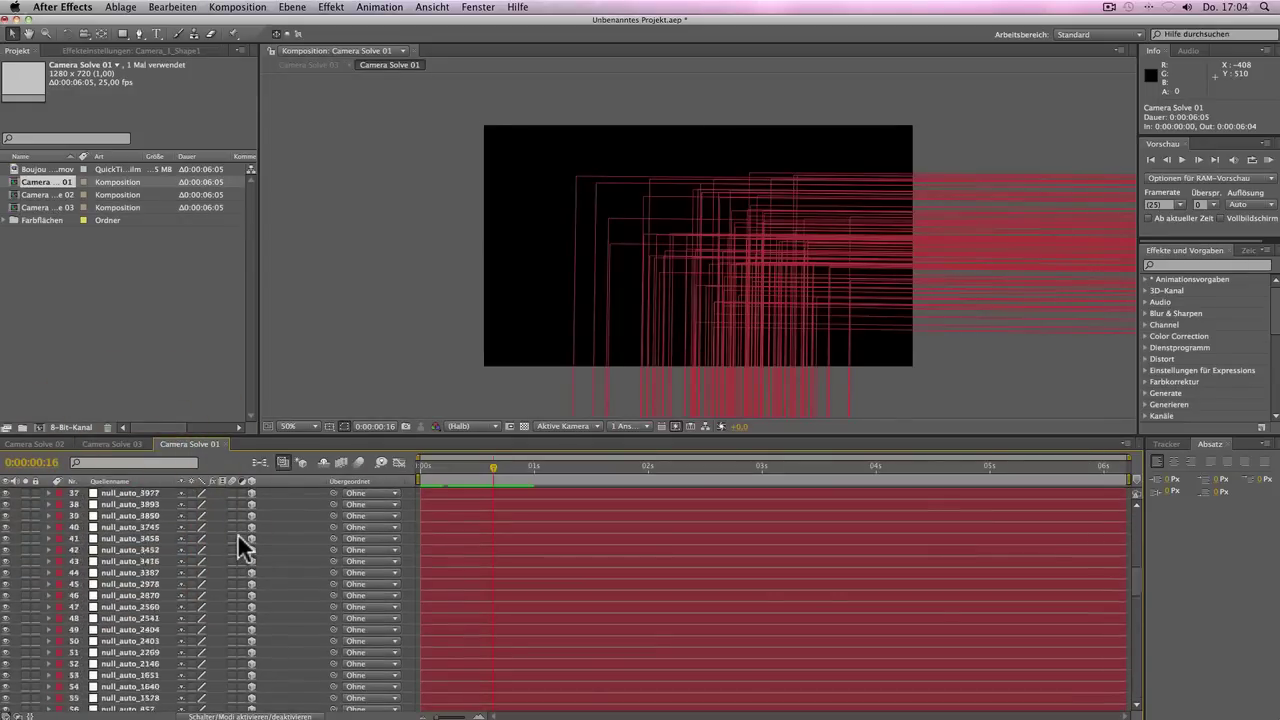
scroll(237, 533, up, 10)
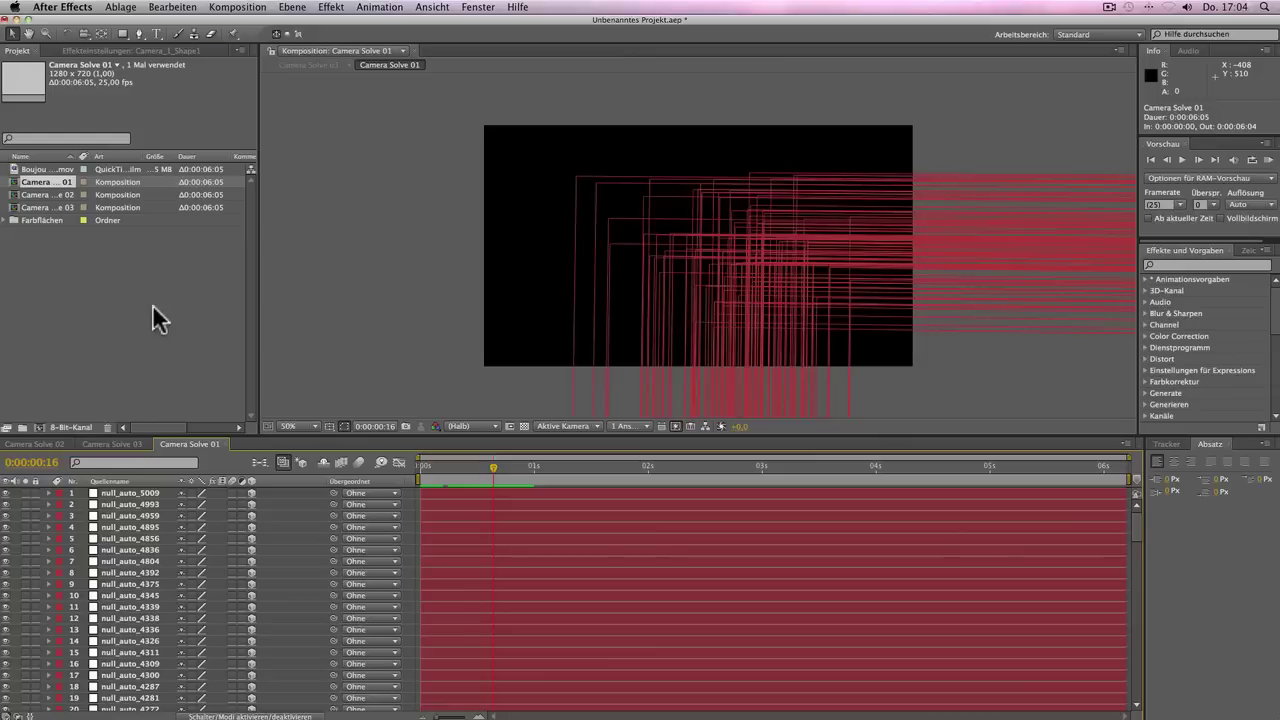
Add Boujou Tracking Test.mov as the top layer of the Camera Solve 01 composition
click(120, 310)
drag(44, 169, 119, 487)
click(355, 368)
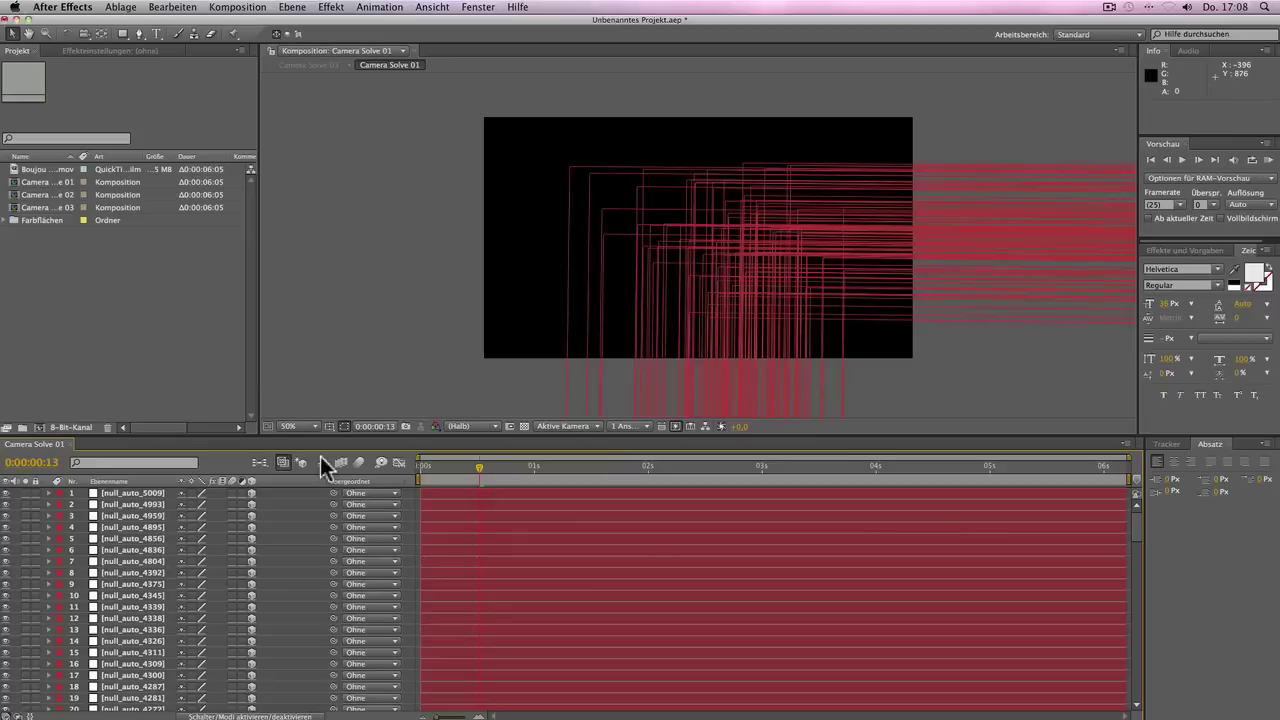
drag(40, 169, 127, 488)
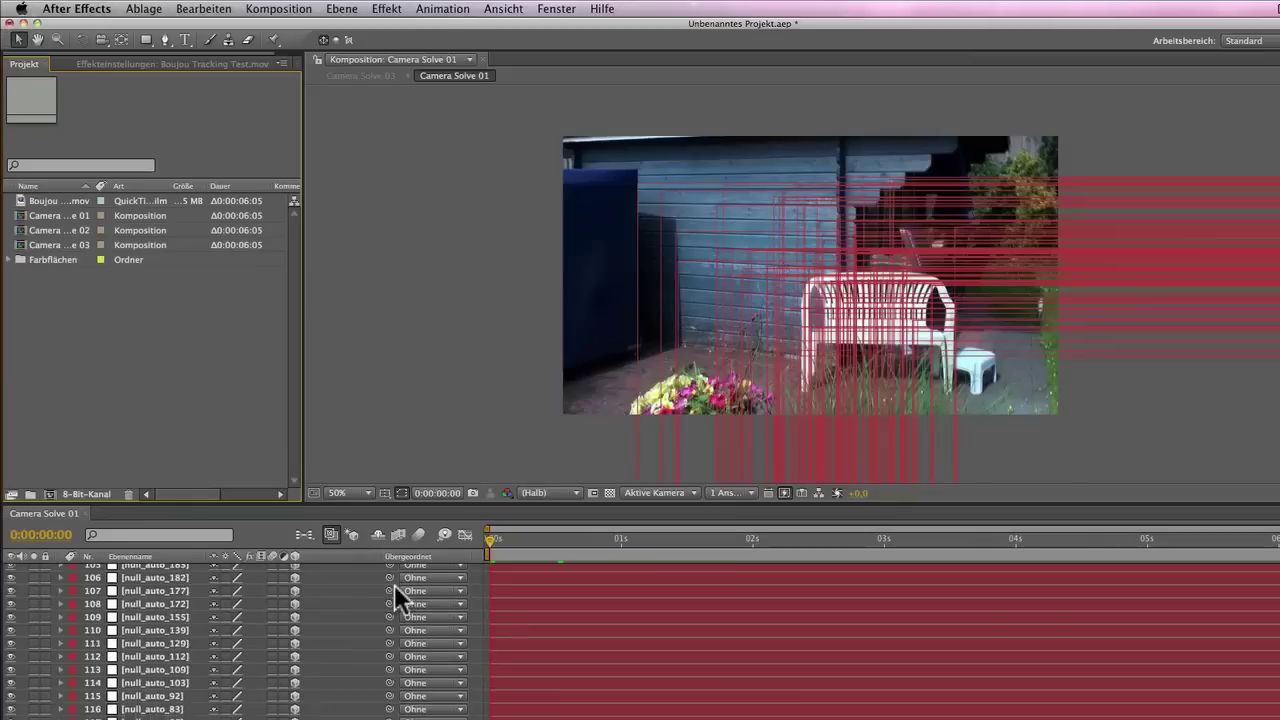
Enlarge the timeline area and look through the full layer list of Camera Solve 01
drag(540, 493, 531, 423)
scroll(377, 523, down, 15)
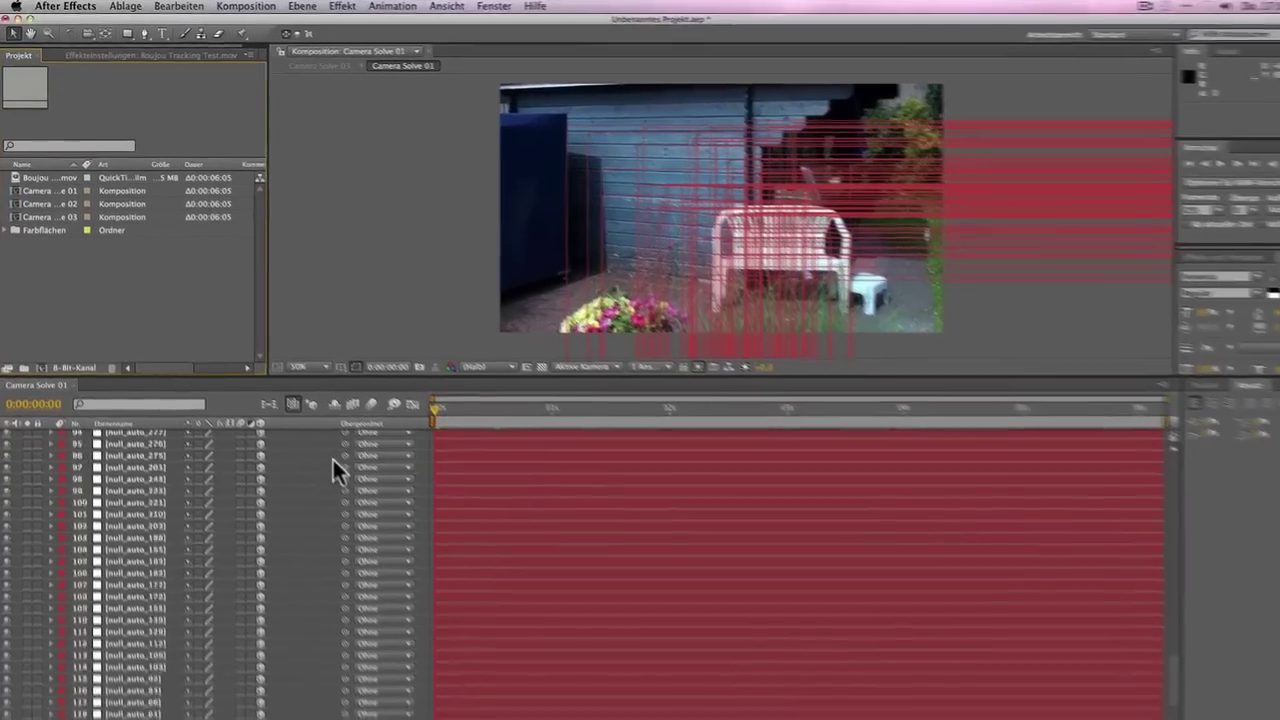
scroll(332, 457, up, 15)
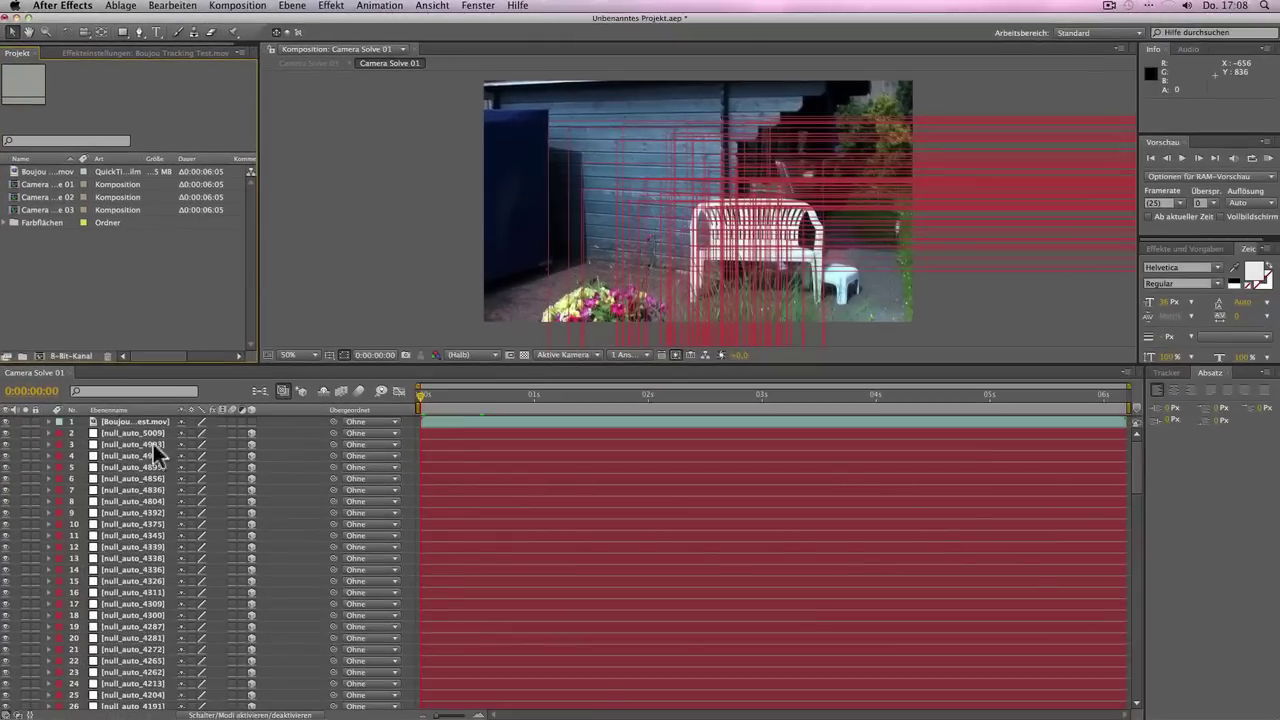
Scrub through Camera Solve 01 to 0:00:03:15 and preview it to check how the nulls follow the footage
click(170, 392)
click(310, 260)
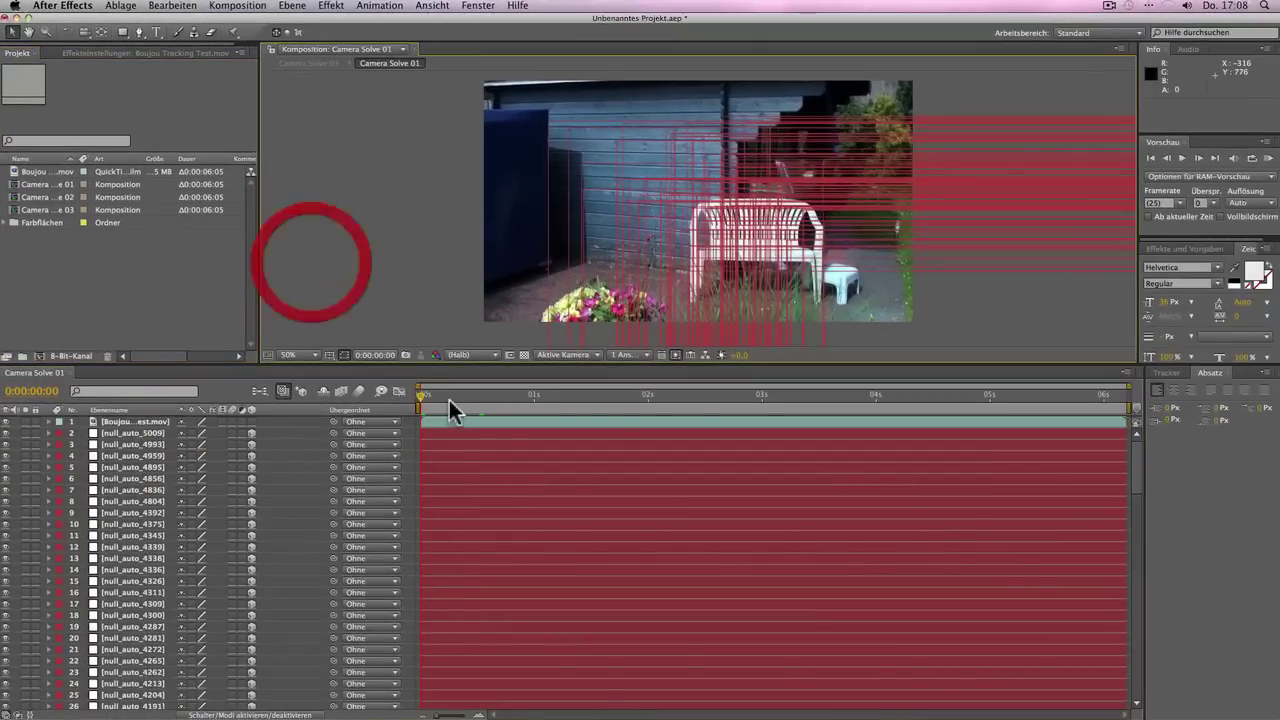
click(500, 398)
drag(509, 398, 420, 398)
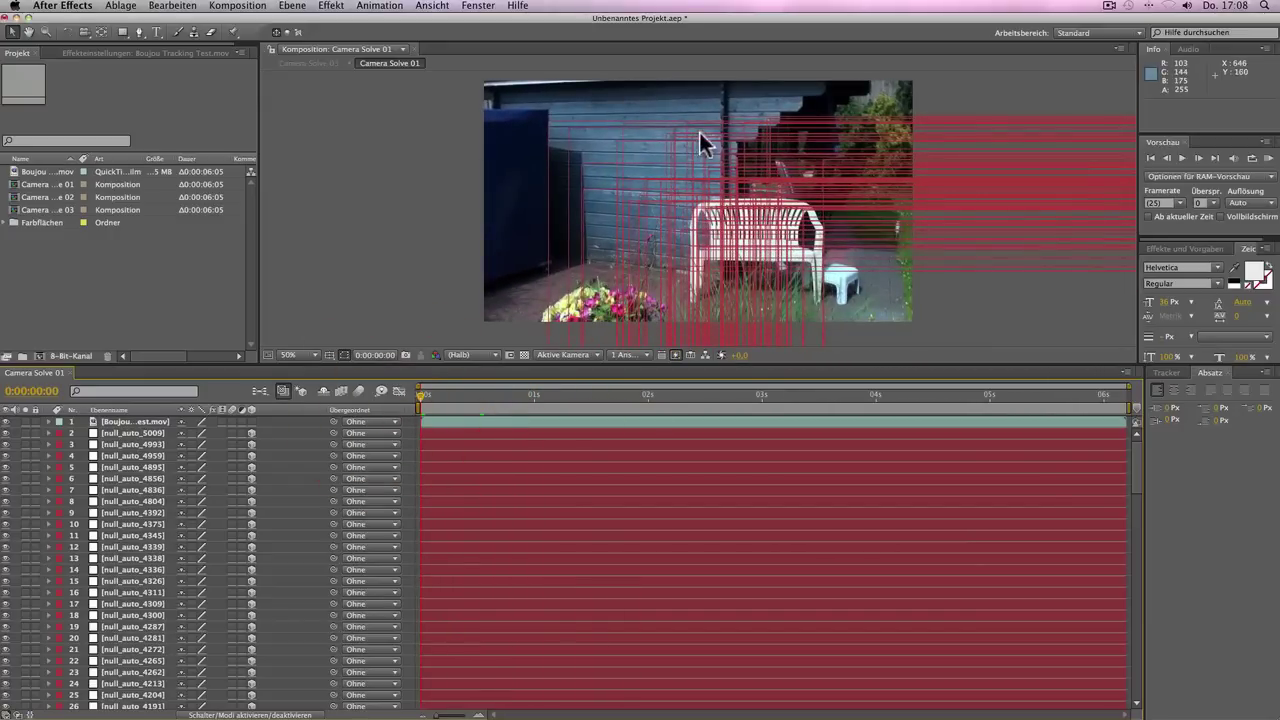
drag(553, 393, 830, 404)
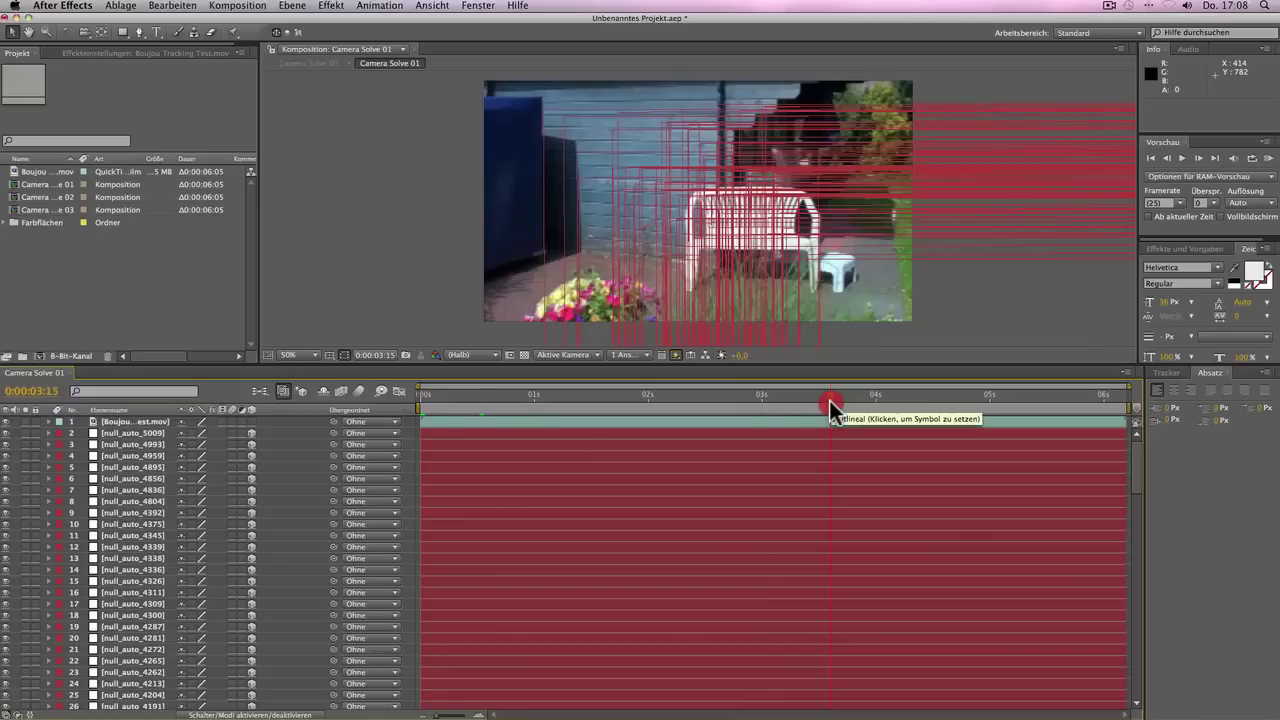
key(space)
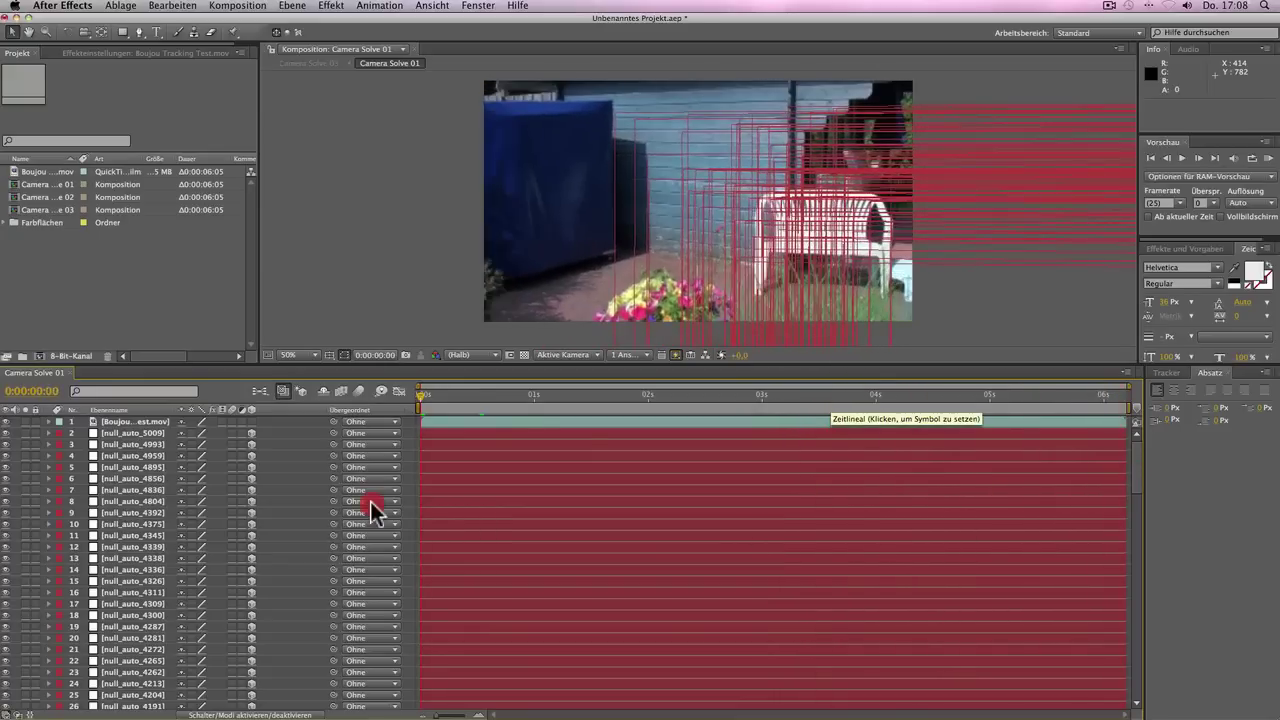
right_click(337, 279)
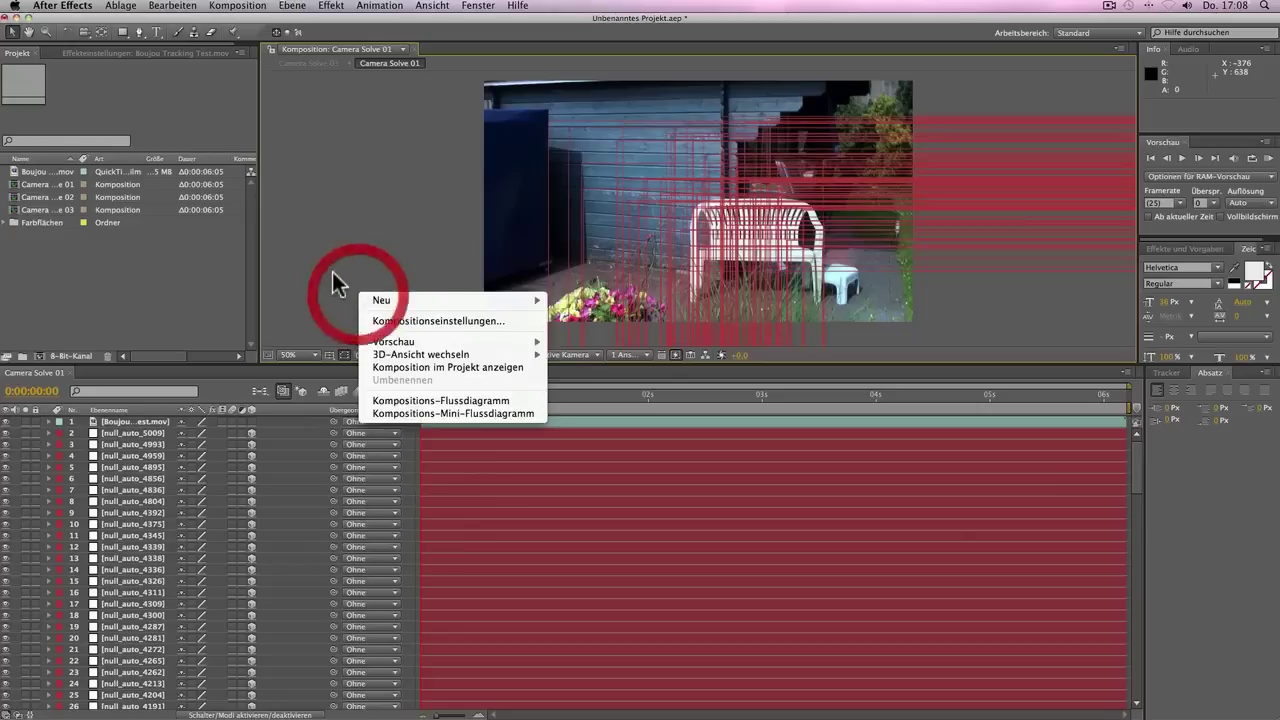
click(329, 265)
click(208, 282)
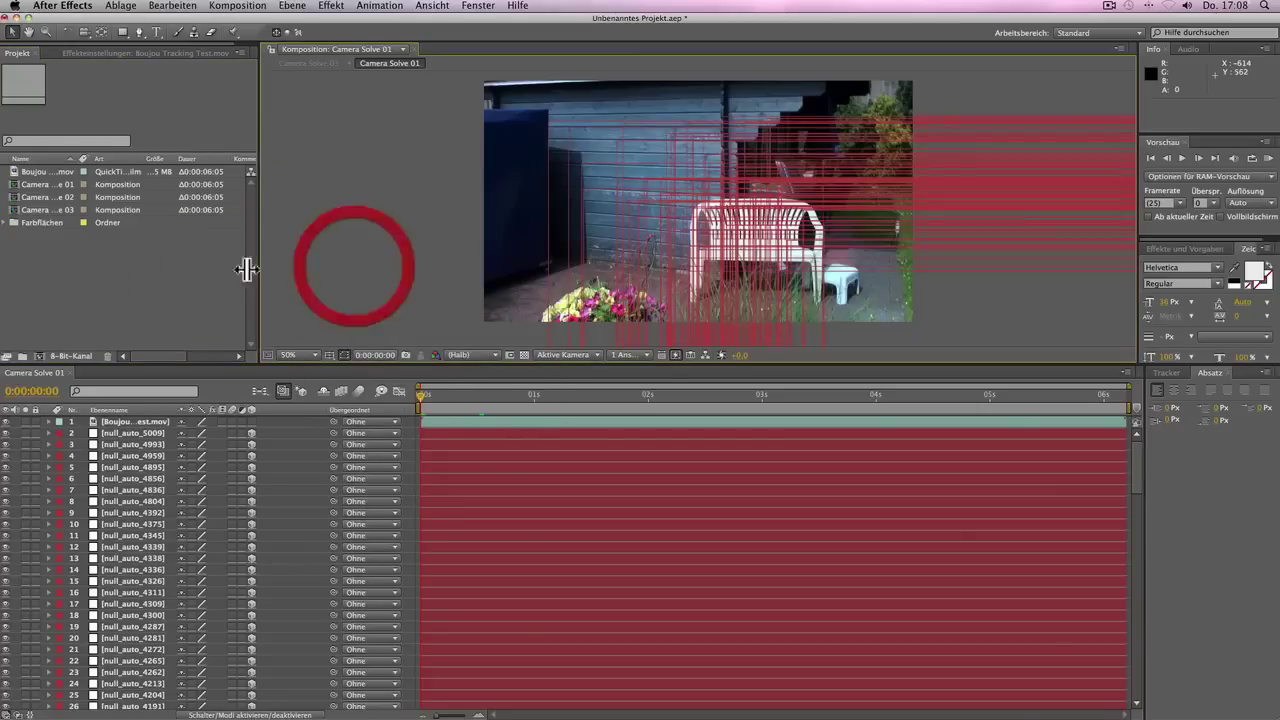
right_click(379, 276)
click(151, 308)
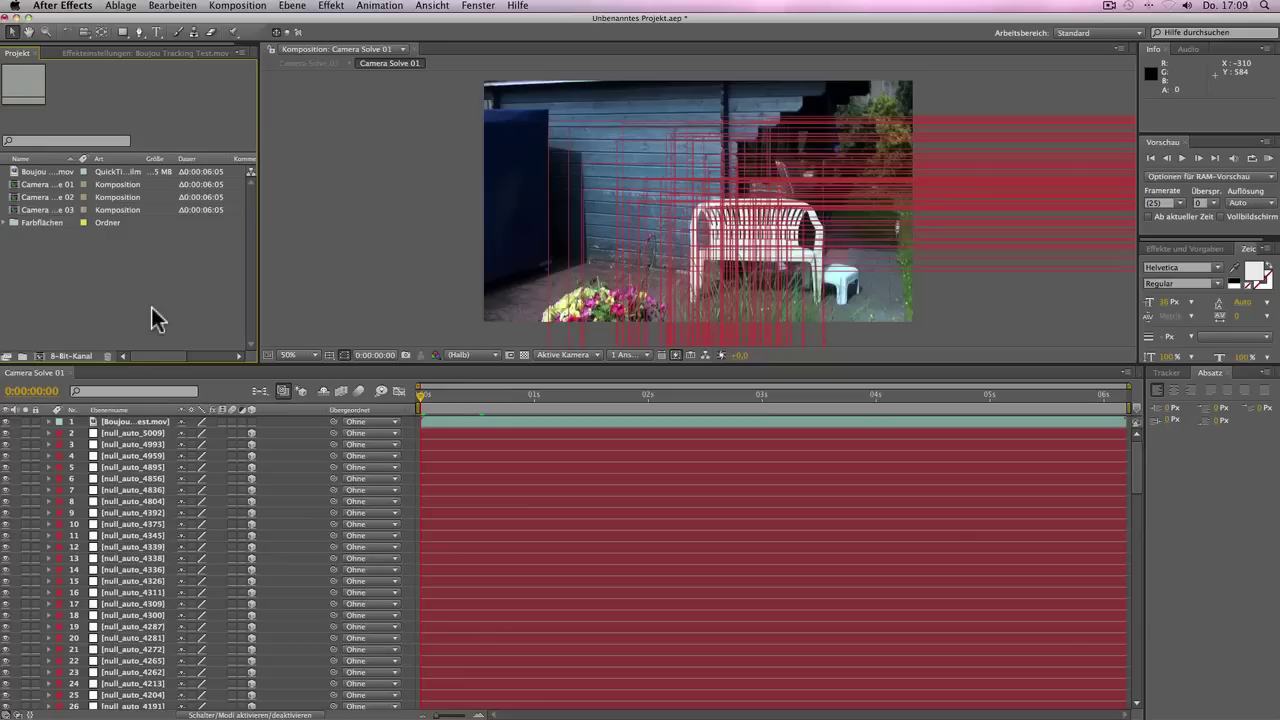
click(343, 294)
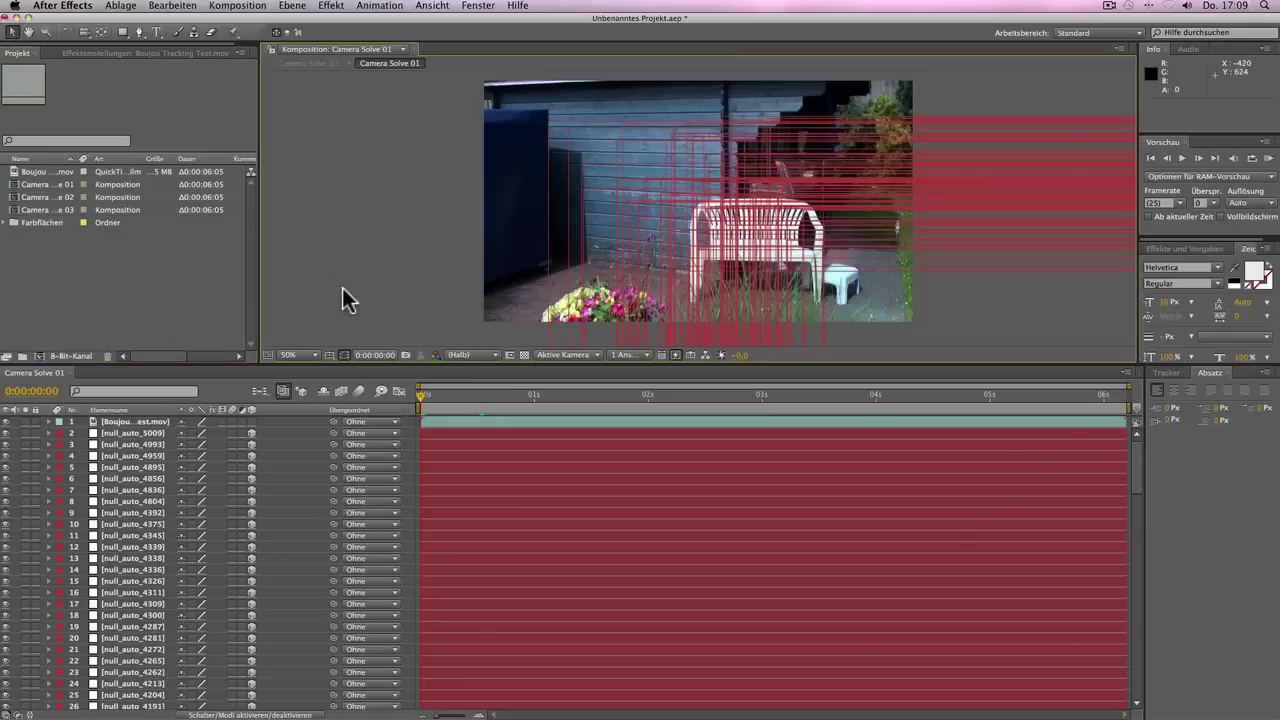